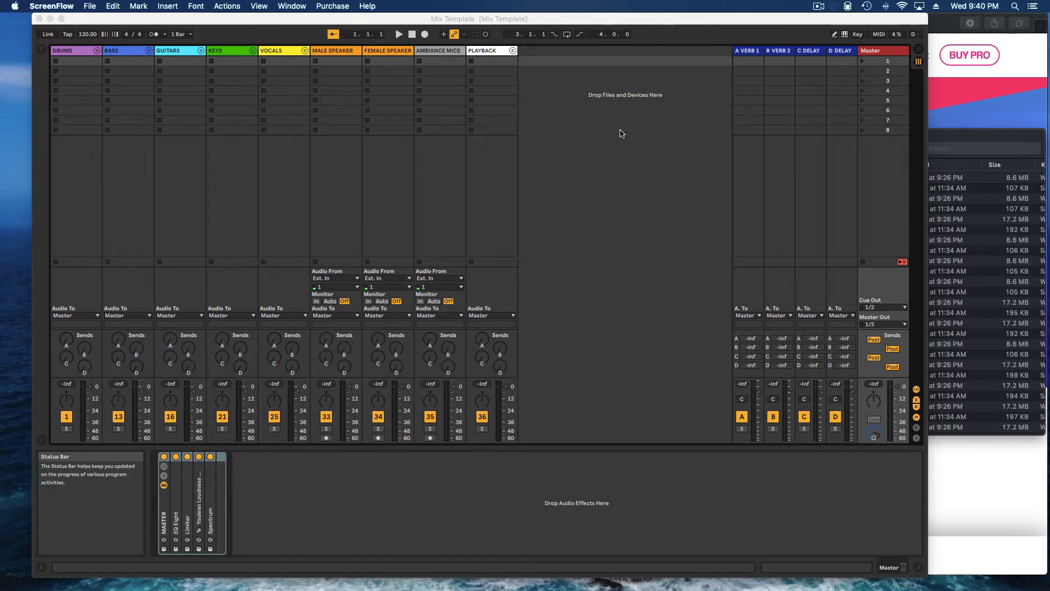
Review the tracks inside the DRUMS, BASS, GUITARS and KEYS groups, then check the template's layout in the Arrangement View.
{"action": "left_click", "coordinate": [75, 58]}
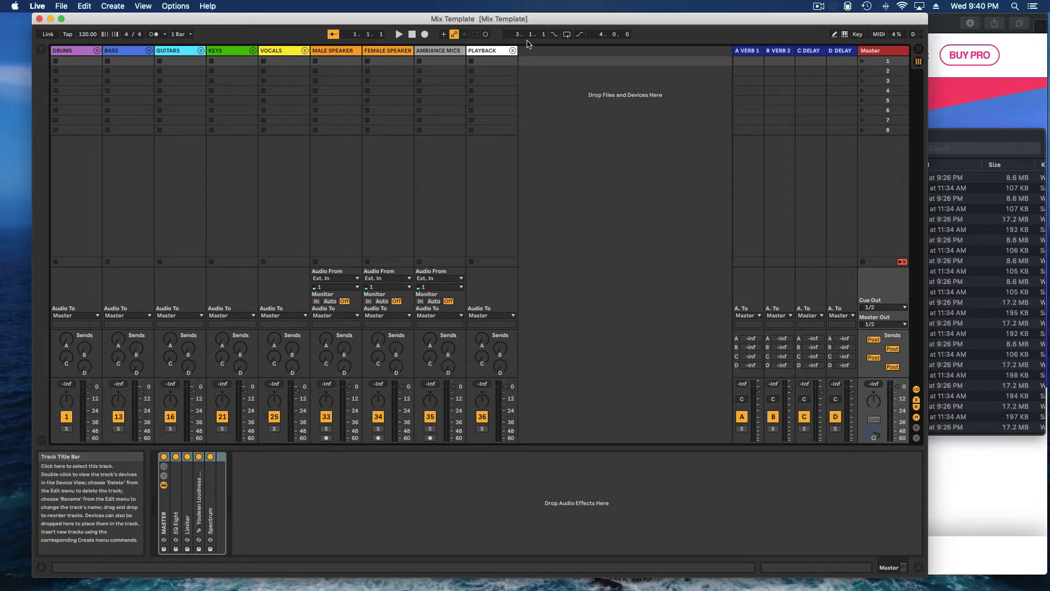
{"action": "left_click", "coordinate": [96, 51]}
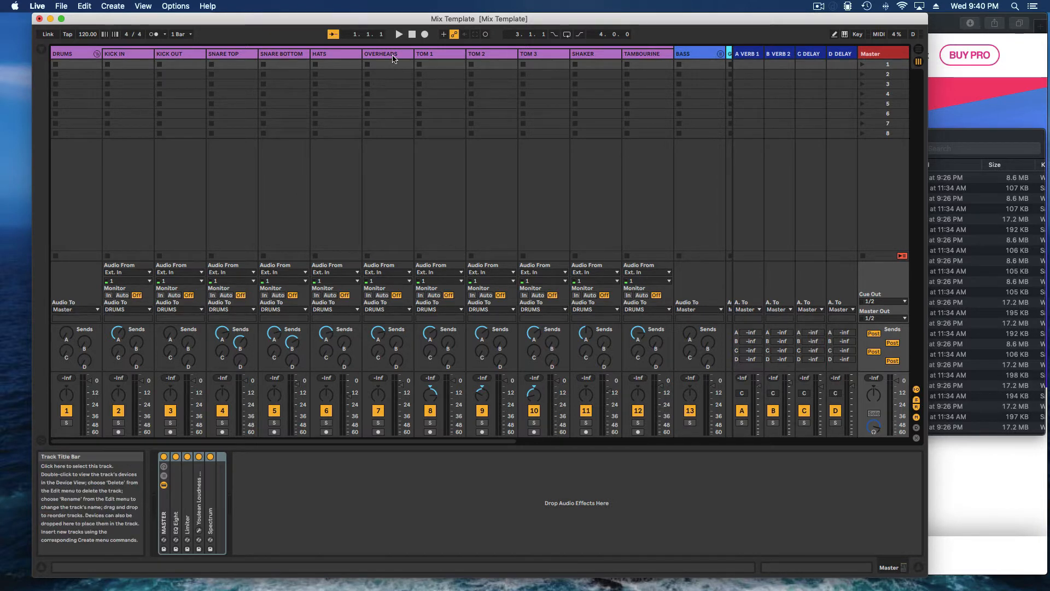
{"action": "left_click", "coordinate": [97, 55]}
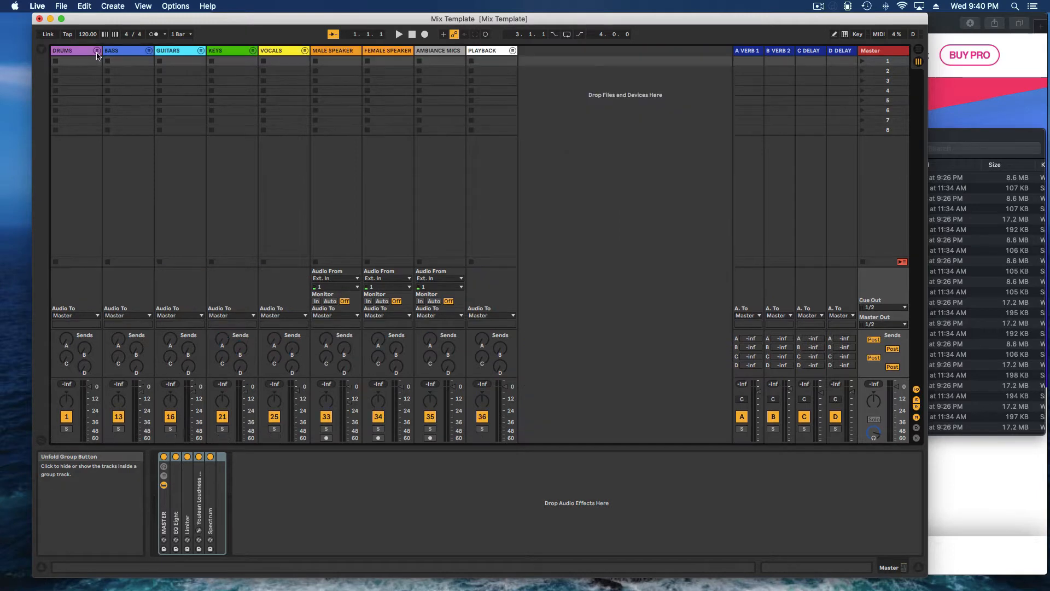
{"action": "left_click", "coordinate": [149, 54]}
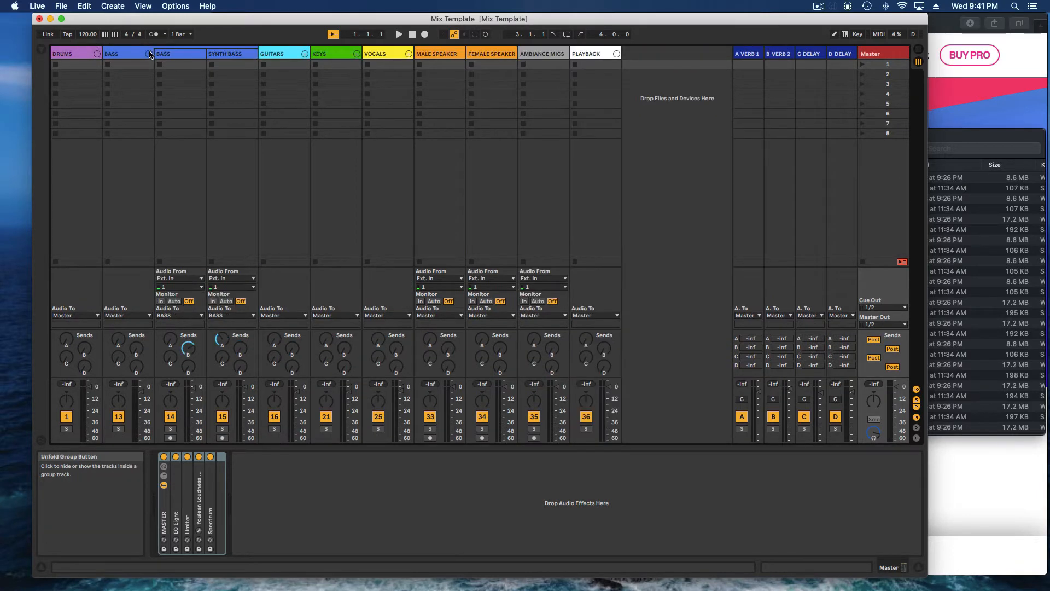
{"action": "left_click", "coordinate": [149, 54]}
{"action": "left_click", "coordinate": [201, 54]}
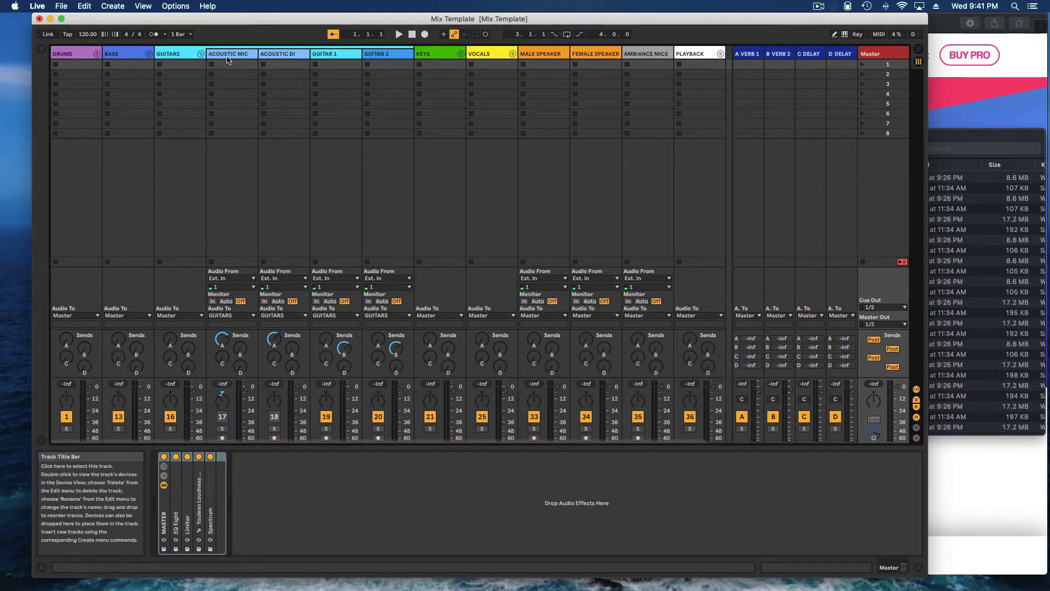
{"action": "left_click", "coordinate": [200, 55]}
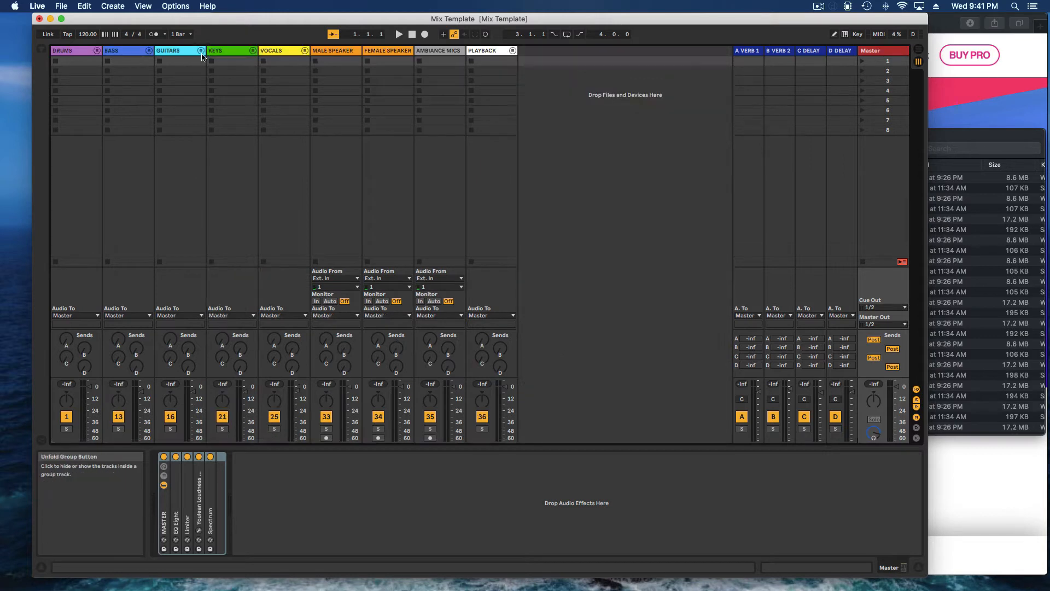
{"action": "left_click", "coordinate": [253, 51]}
{"action": "left_click", "coordinate": [254, 52]}
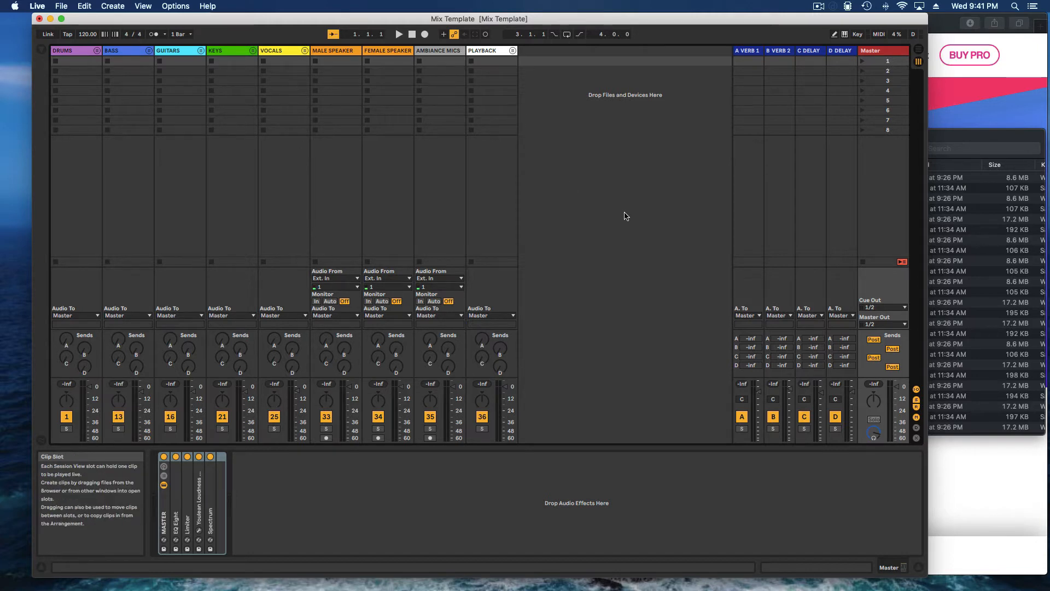
{"action": "left_click", "coordinate": [919, 49]}
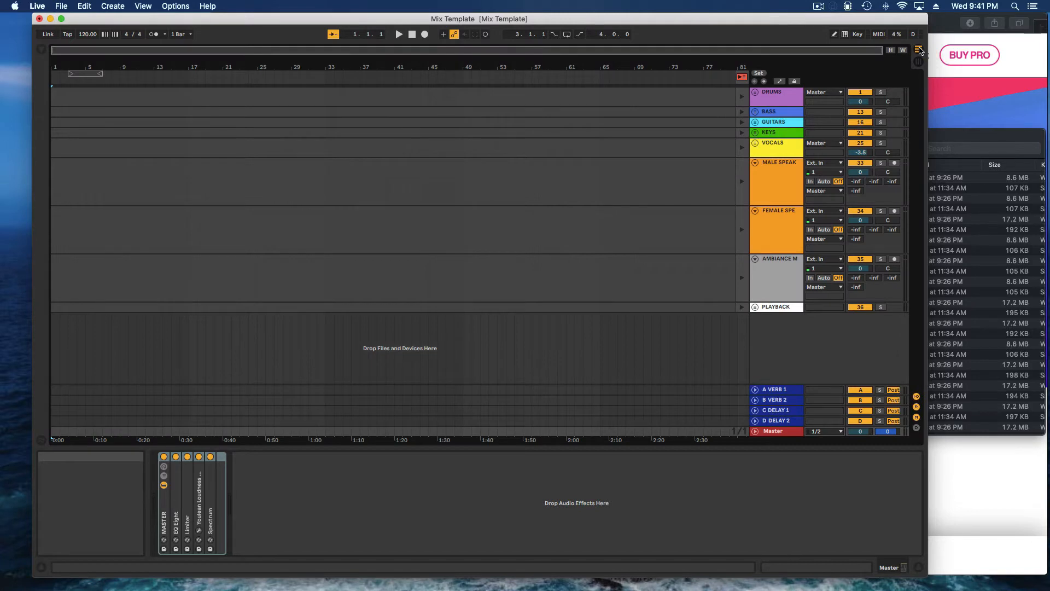
{"action": "left_click", "coordinate": [919, 62]}
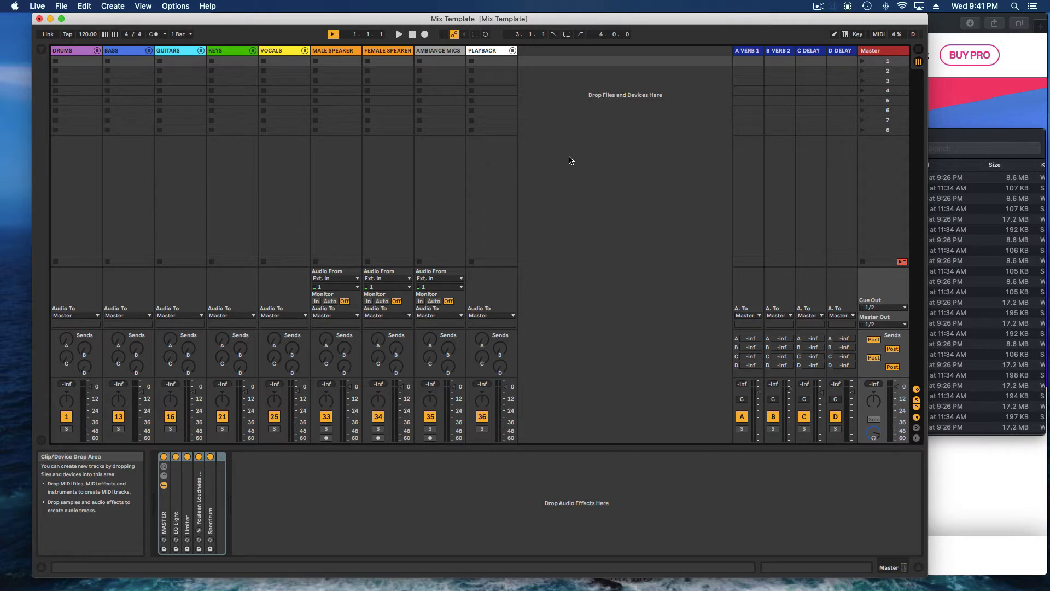
Unfold the BASS group and load Bass_01.wav from the Good Confession Song Stems folder into the BASS track's first clip slot.
{"action": "left_click", "coordinate": [946, 139]}
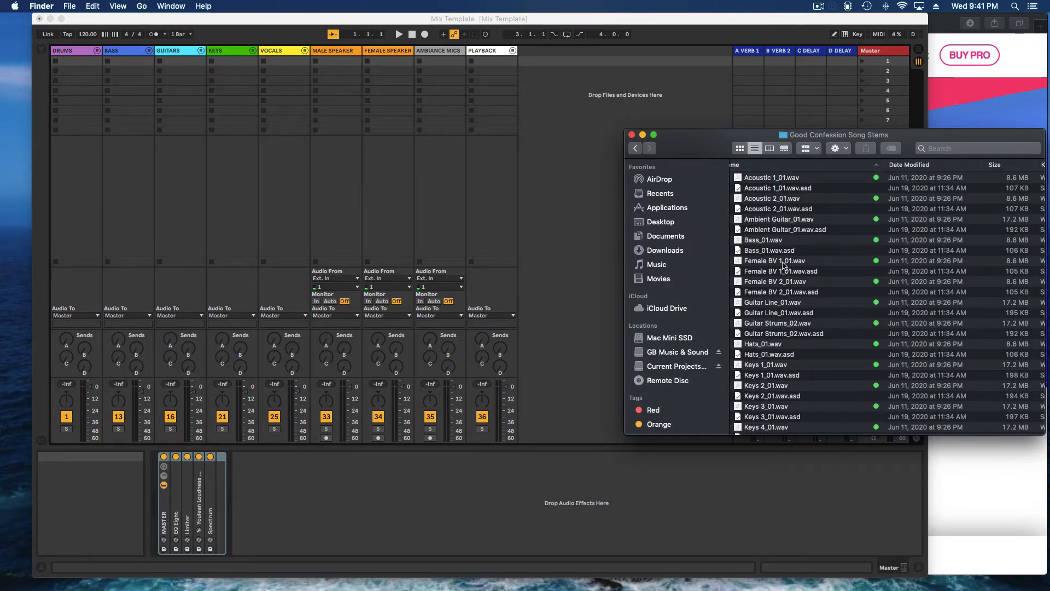
{"action": "left_click", "coordinate": [150, 52]}
{"action": "left_click", "coordinate": [150, 50]}
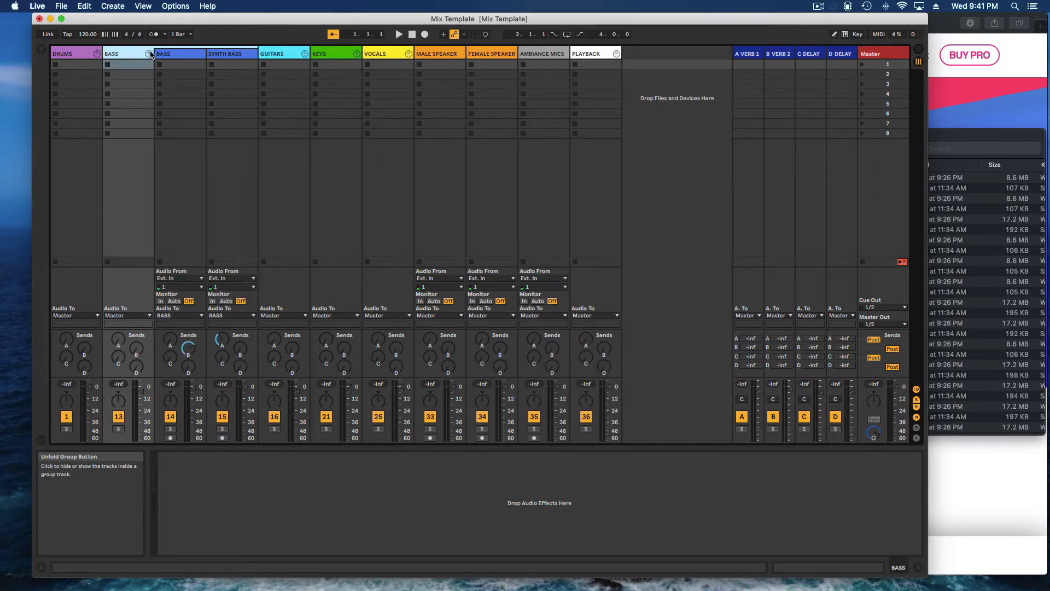
{"action": "left_click", "coordinate": [935, 140]}
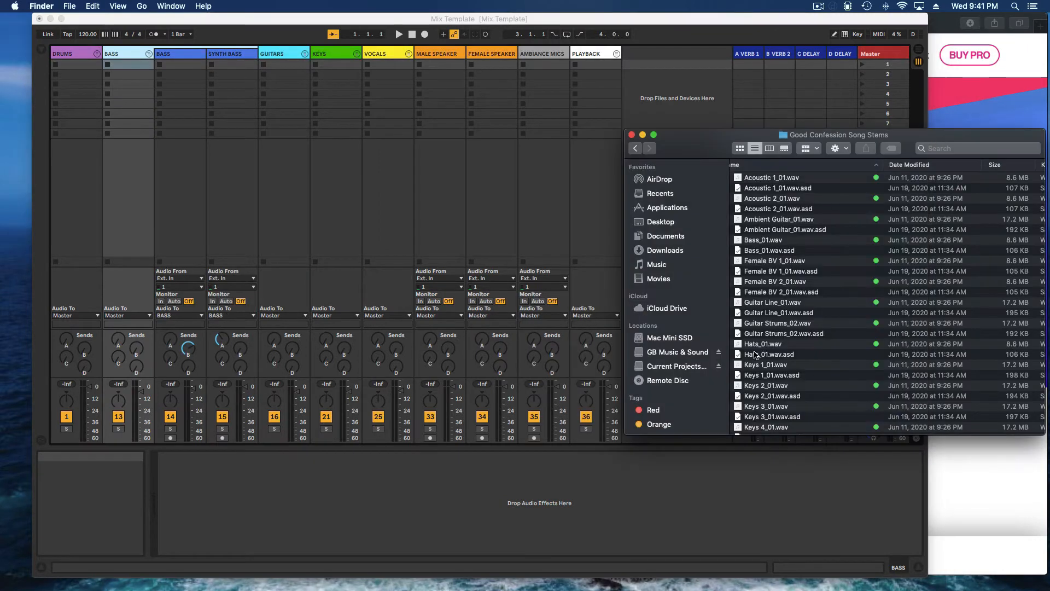
{"action": "scroll", "coordinate": [766, 230], "scroll_direction": "down", "scroll_amount": 1}
{"action": "left_click", "coordinate": [768, 231]}
{"action": "left_click_drag", "start_coordinate": [768, 230], "coordinate": [188, 64]}
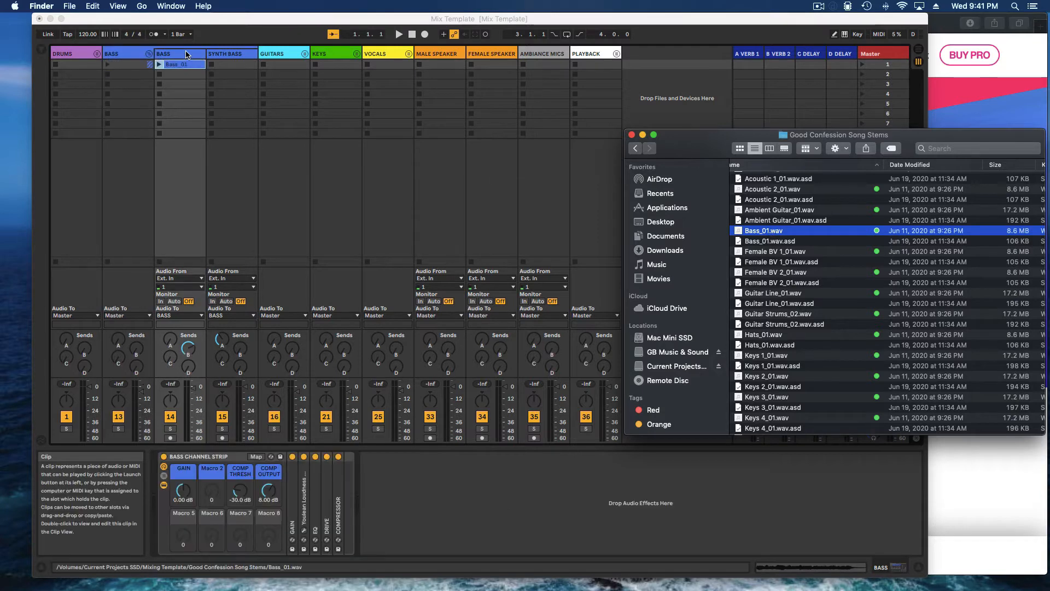
Select the BASS track and expand the Youlean Loudness Meter inside its BASS CHANNEL STRIP.
{"action": "left_click", "coordinate": [187, 53]}
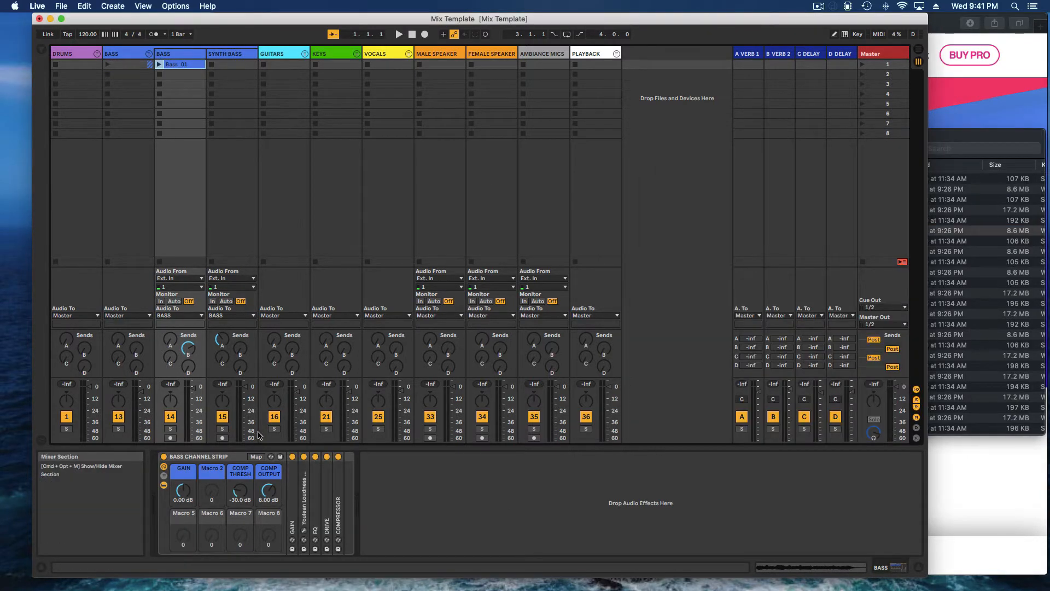
{"action": "left_click", "coordinate": [224, 466]}
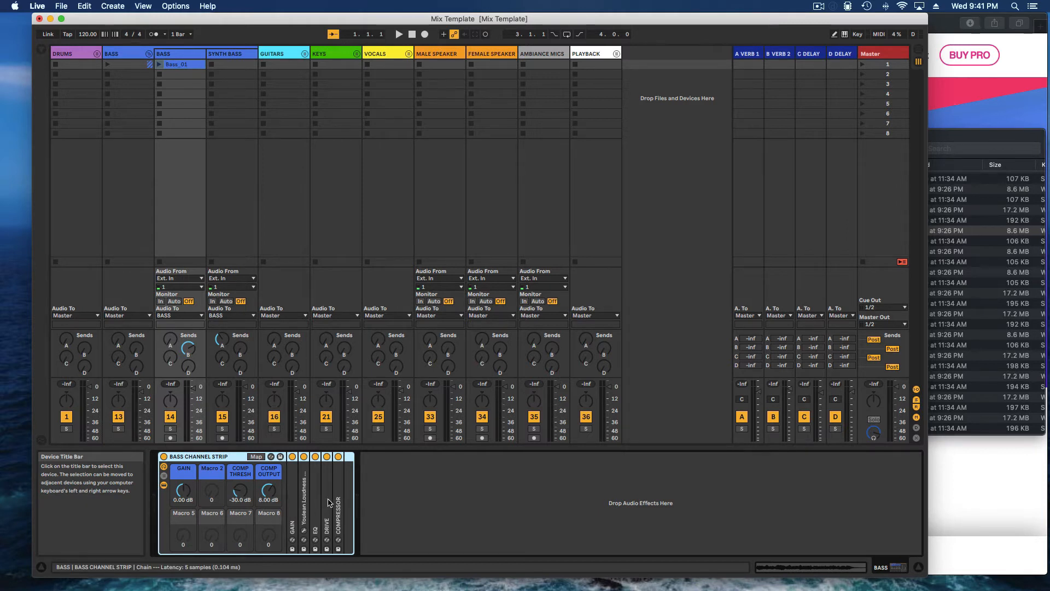
{"action": "double_click", "coordinate": [307, 480]}
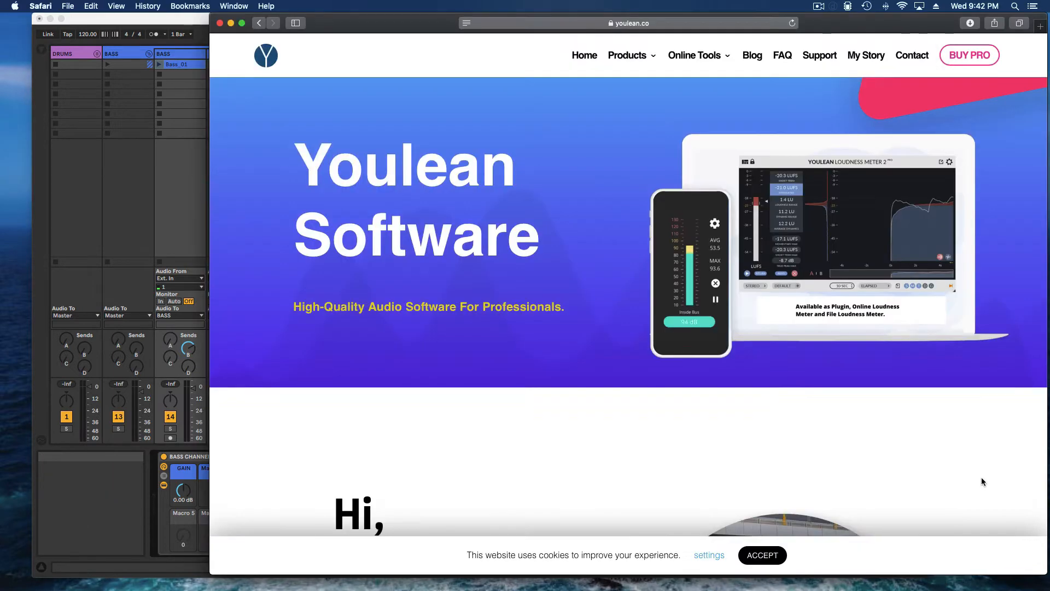
Switch from the Youlean website back to Ableton Live and open the bass channel's Youlean Loudness Meter window.
{"action": "left_click", "coordinate": [981, 477]}
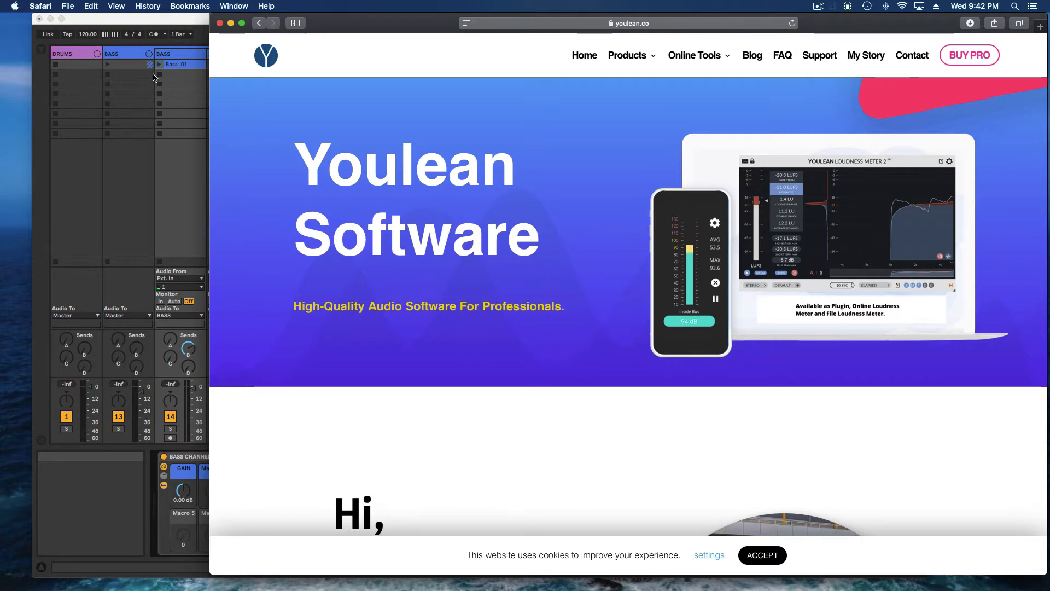
{"action": "left_click", "coordinate": [173, 21]}
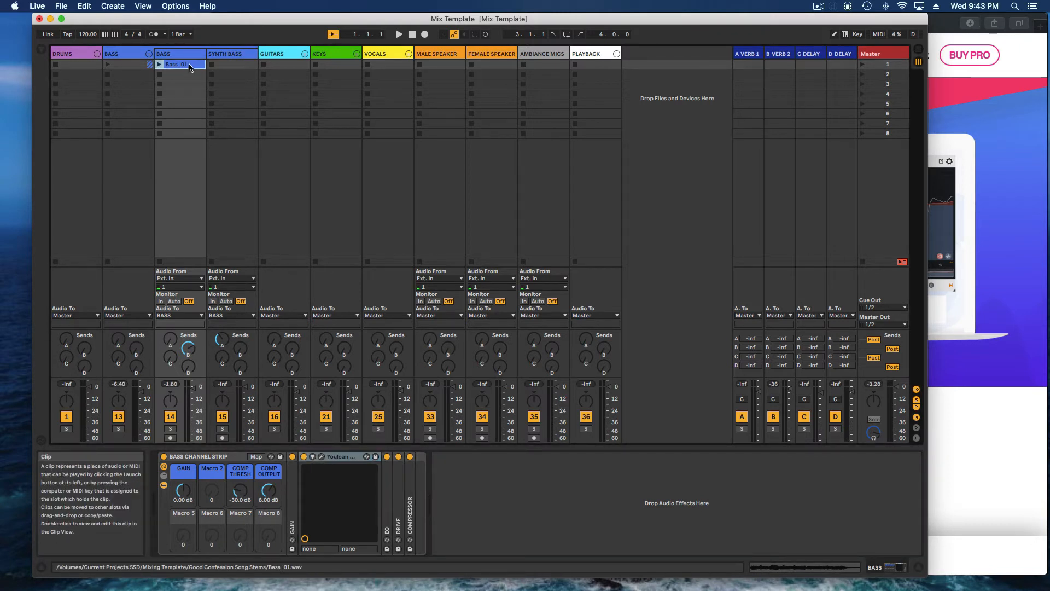
{"action": "left_click", "coordinate": [321, 458]}
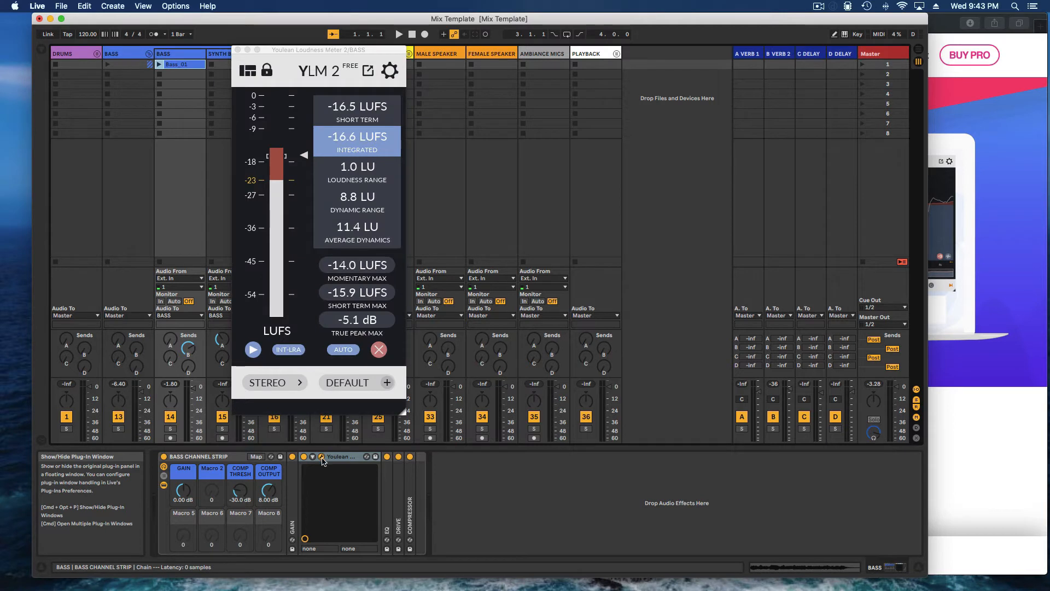
Clear the loudness meter's measurements and play the Bass_01 clip to measure its loudness, stopping playback when done.
{"action": "left_click", "coordinate": [379, 350]}
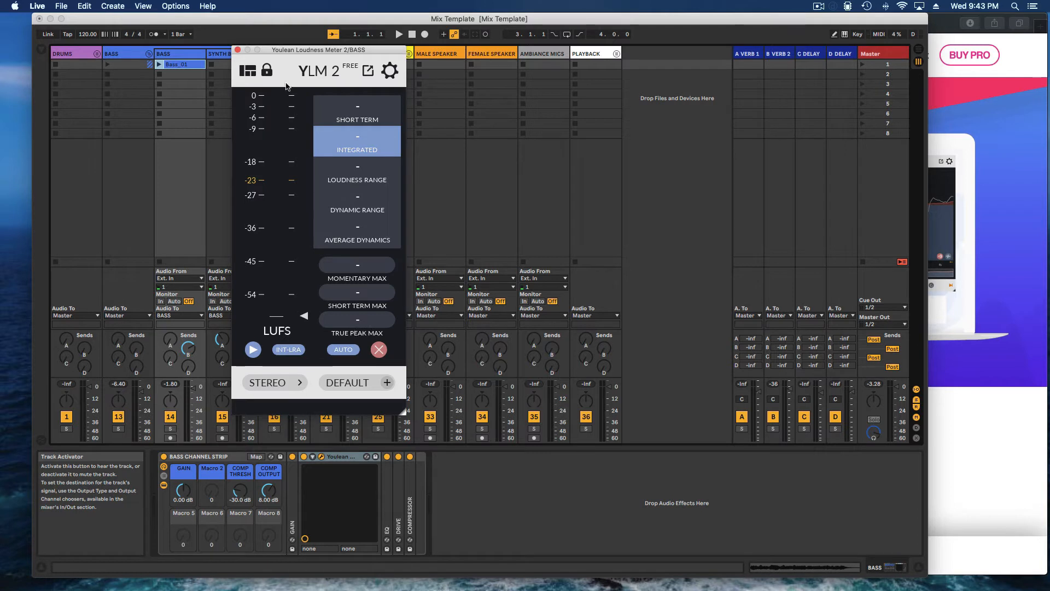
{"action": "left_click_drag", "start_coordinate": [347, 50], "coordinate": [384, 50]}
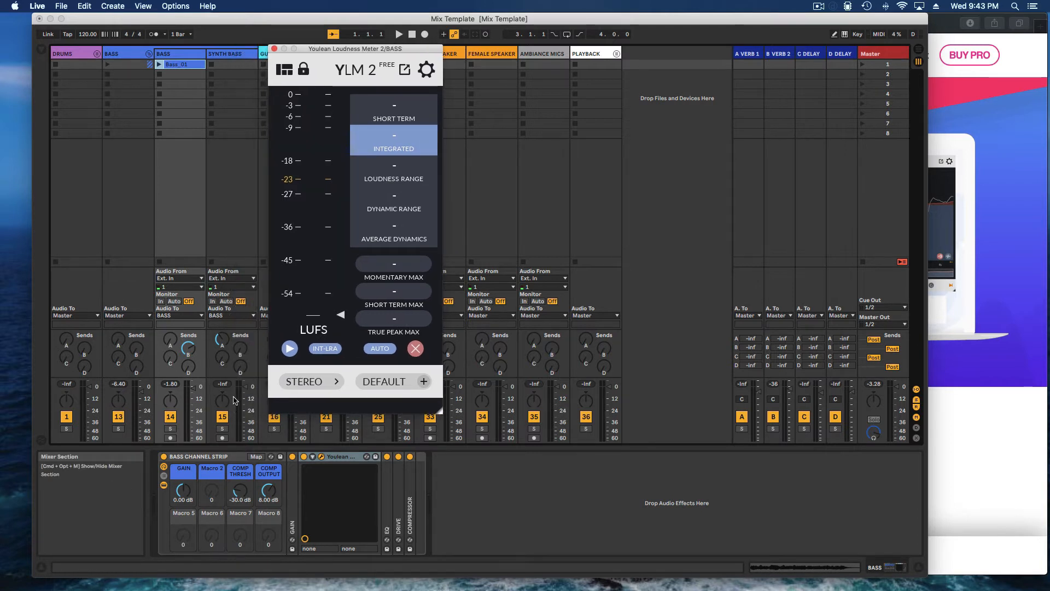
{"action": "left_click", "coordinate": [160, 65]}
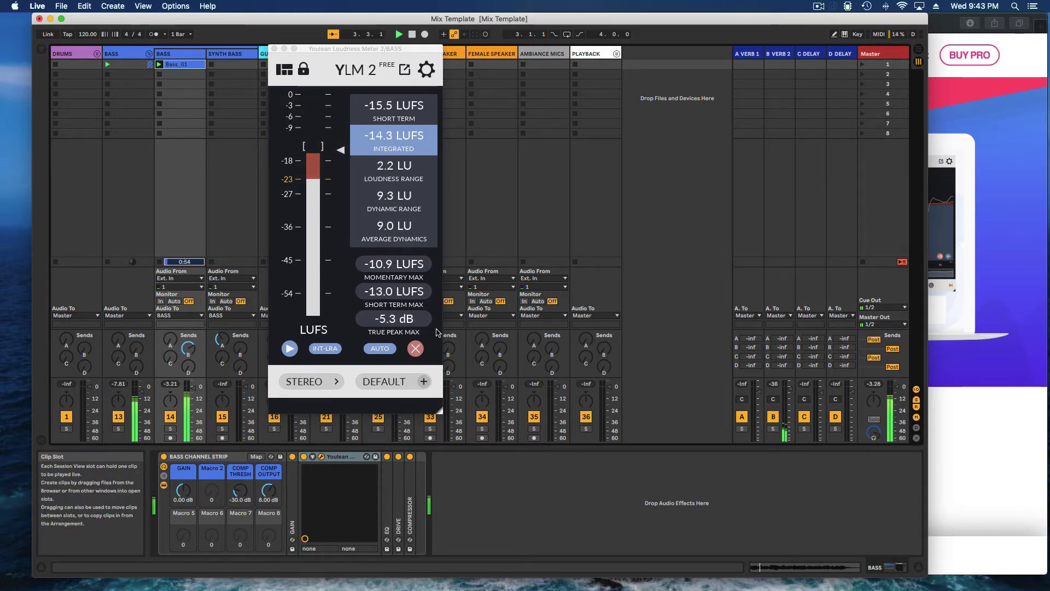
{"action": "key", "text": "space"}
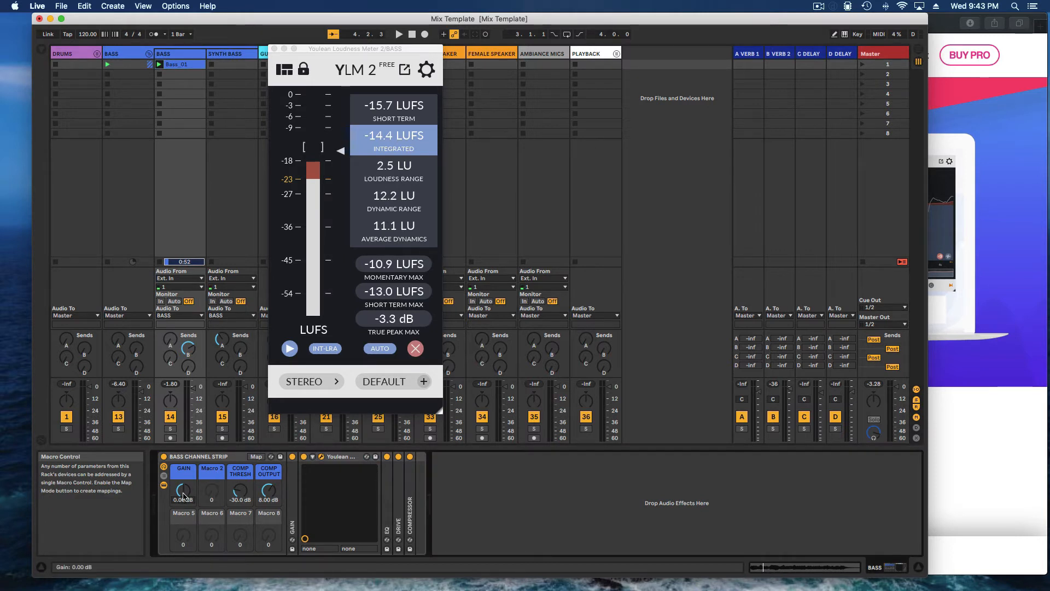
Set the BASS CHANNEL STRIP's gain to -2.00 dB and clear the loudness meter's measurements.
{"action": "left_click_drag", "start_coordinate": [182, 492], "coordinate": [182, 500]}
{"action": "key", "text": "Return"}
{"action": "left_click", "coordinate": [416, 349]}
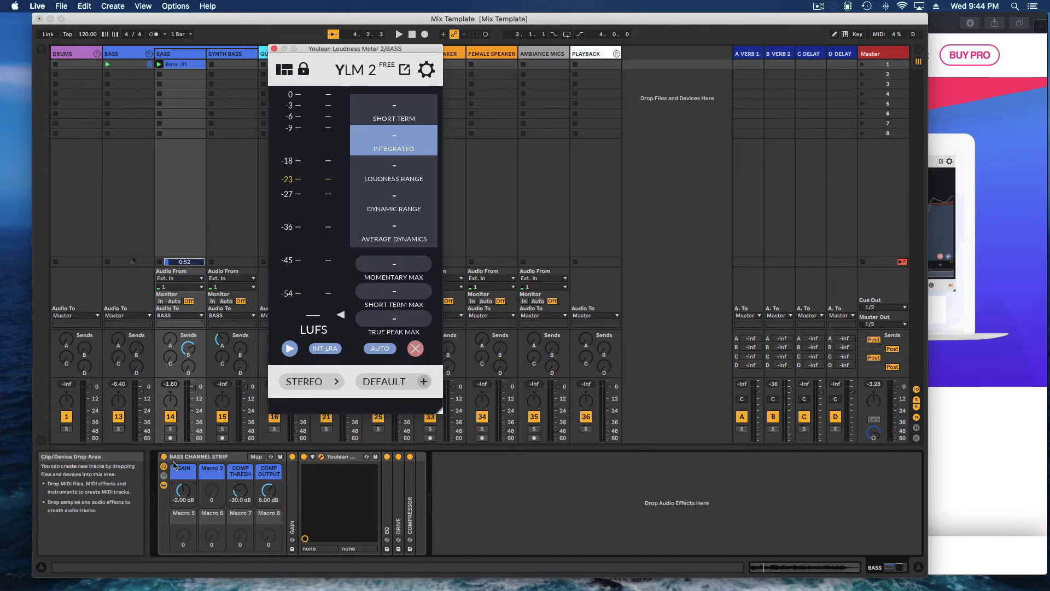
Play the bass clip and remeasure its loudness over several passages, clearing the meter between readings, and close the meter window.
{"action": "key", "text": "space"}
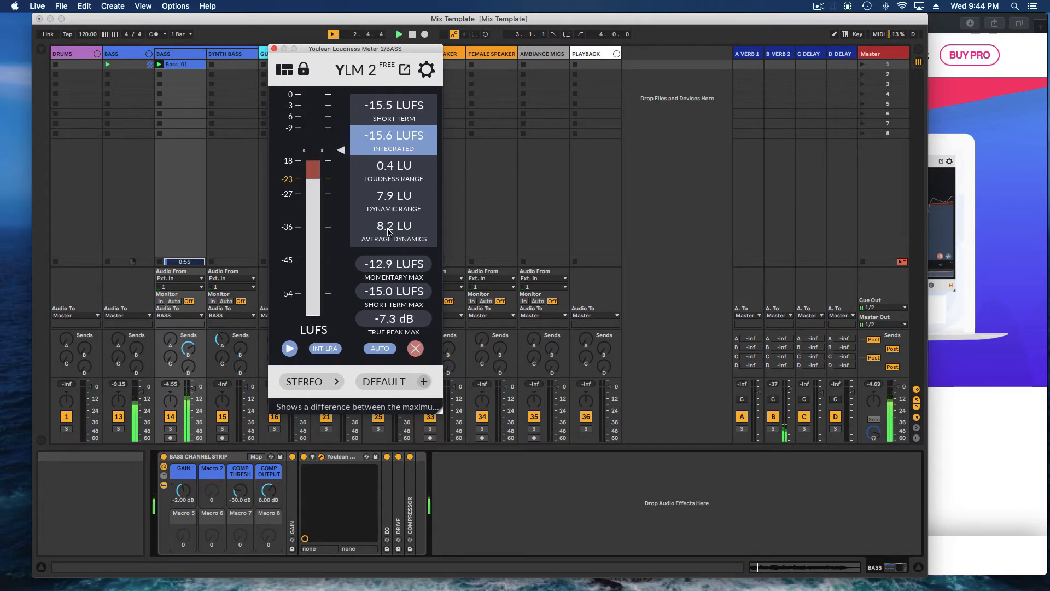
{"action": "left_click", "coordinate": [417, 350]}
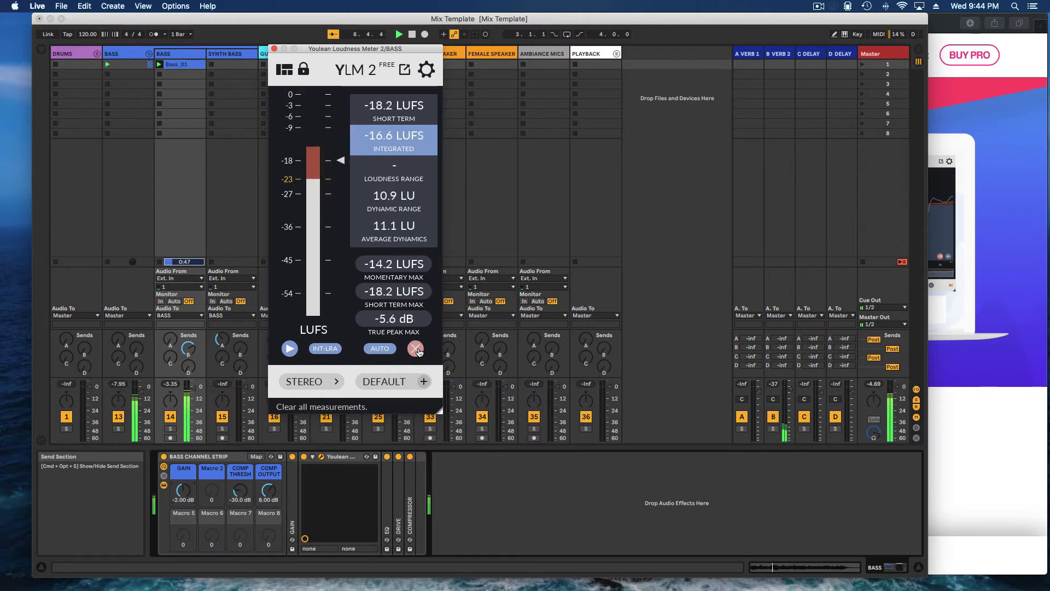
{"action": "left_click", "coordinate": [417, 350]}
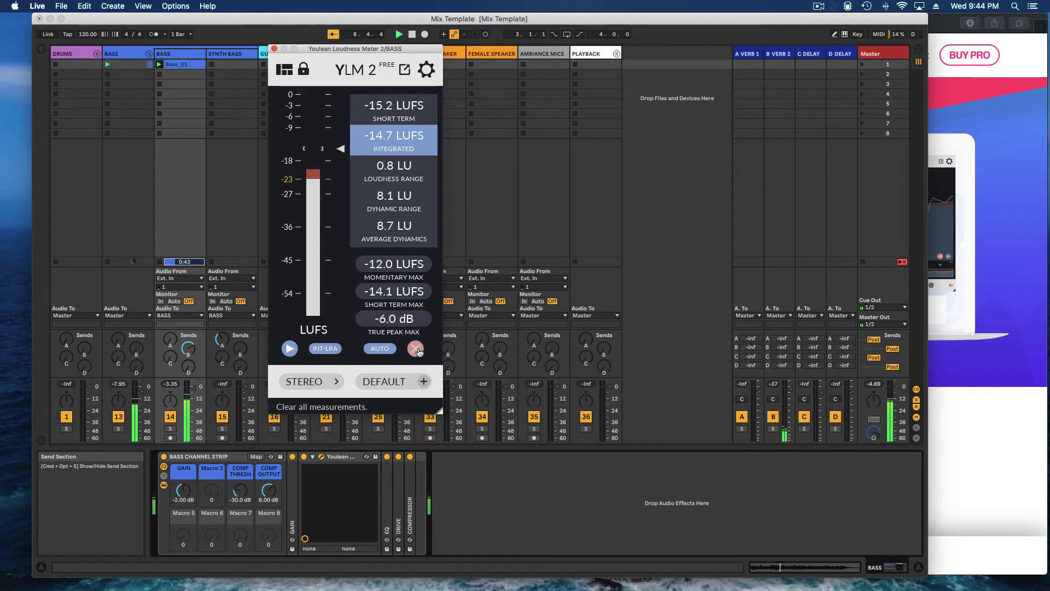
{"action": "left_click", "coordinate": [417, 350]}
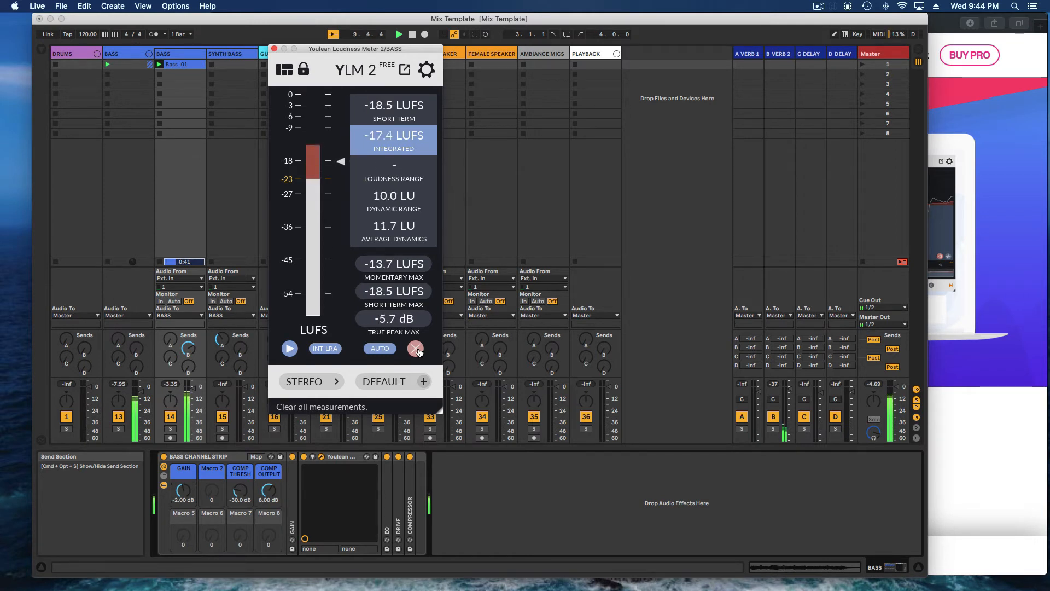
{"action": "left_click", "coordinate": [417, 349]}
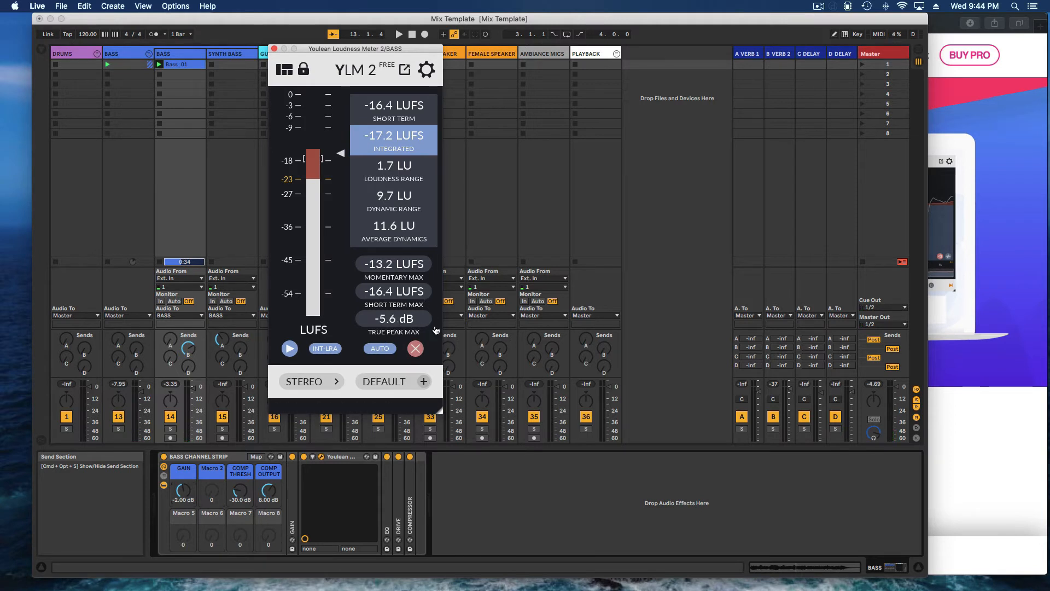
{"action": "left_click", "coordinate": [420, 356]}
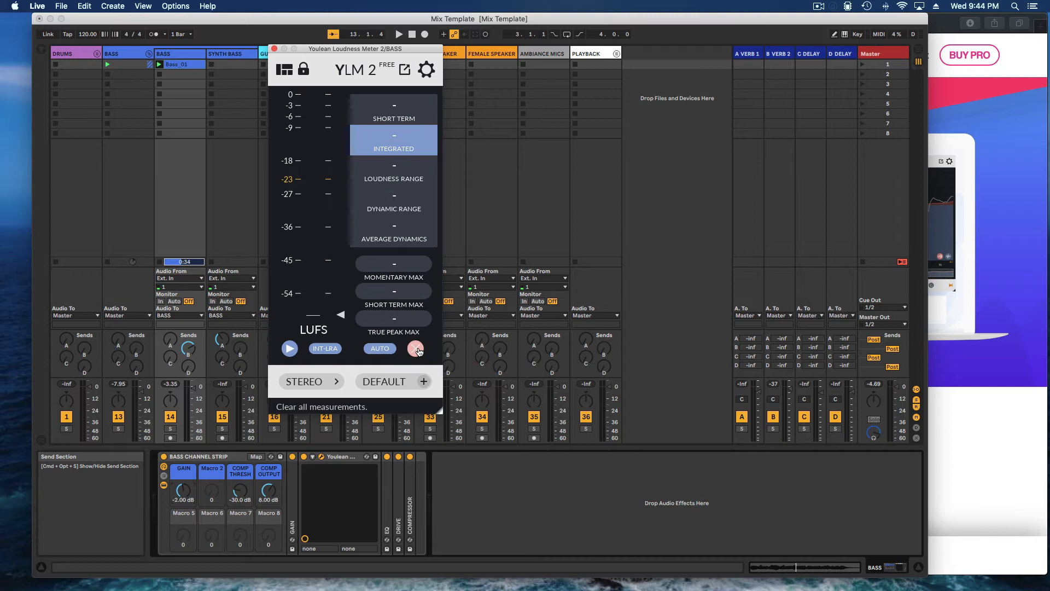
{"action": "left_click", "coordinate": [275, 49]}
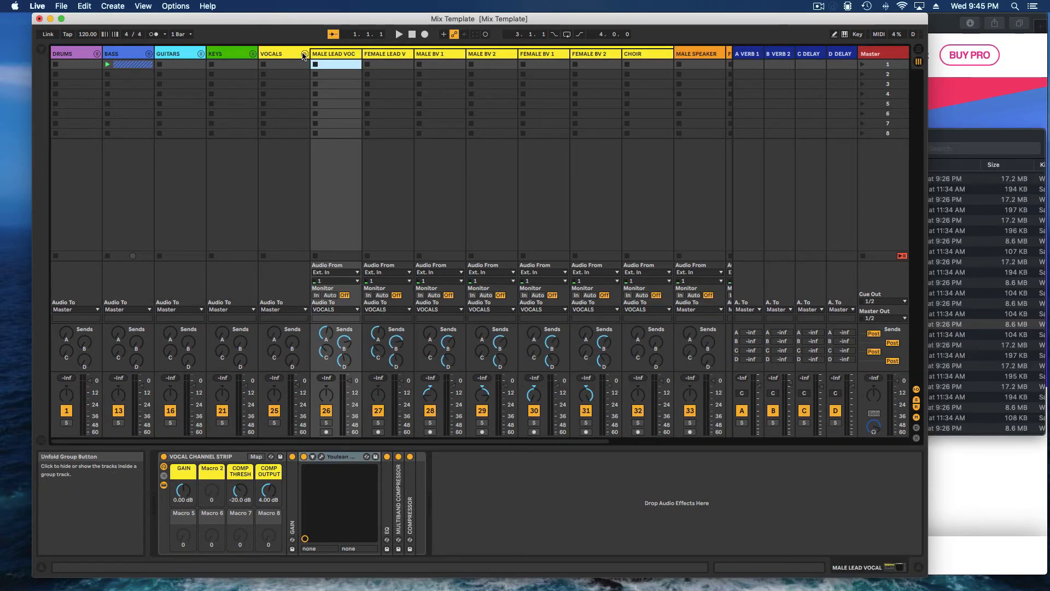
Fold the VOCALS group in the Session View, then unfold it in the Arrangement View and select the MALE LEAD vocal track.
{"action": "left_click", "coordinate": [298, 50]}
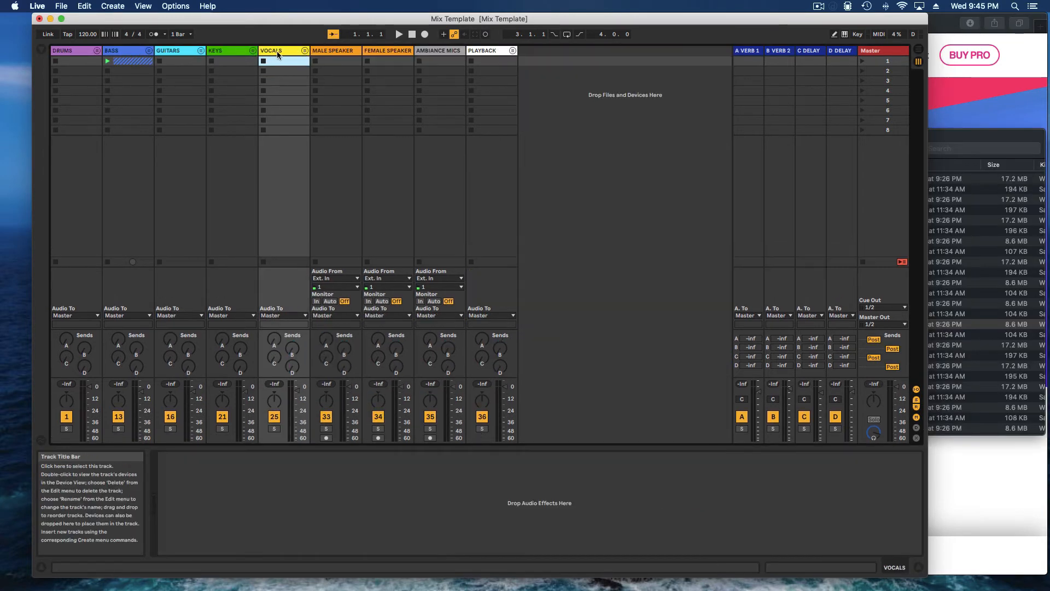
{"action": "left_click", "coordinate": [920, 52]}
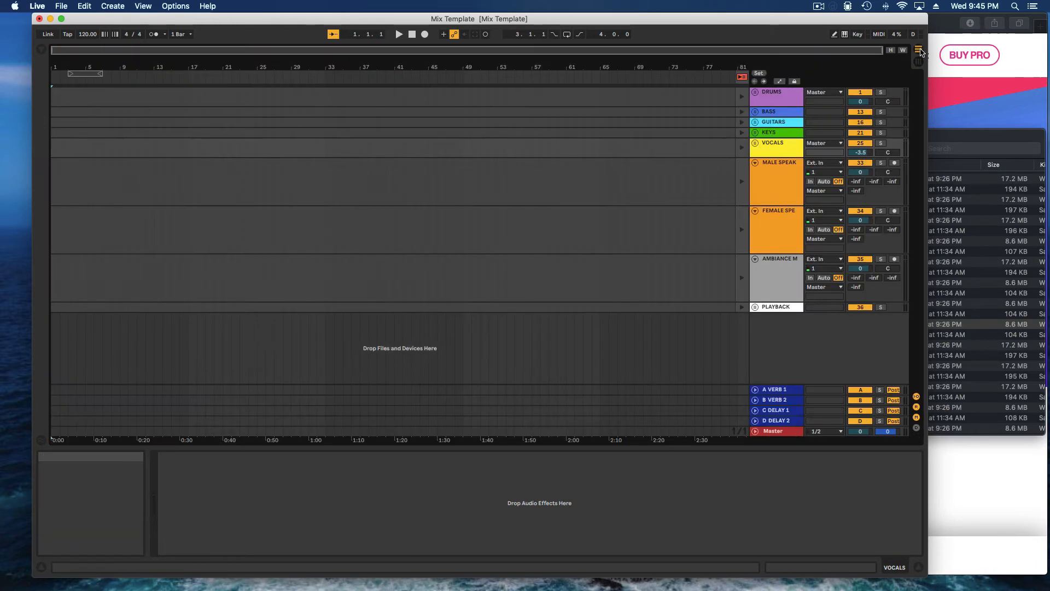
{"action": "left_click", "coordinate": [755, 144]}
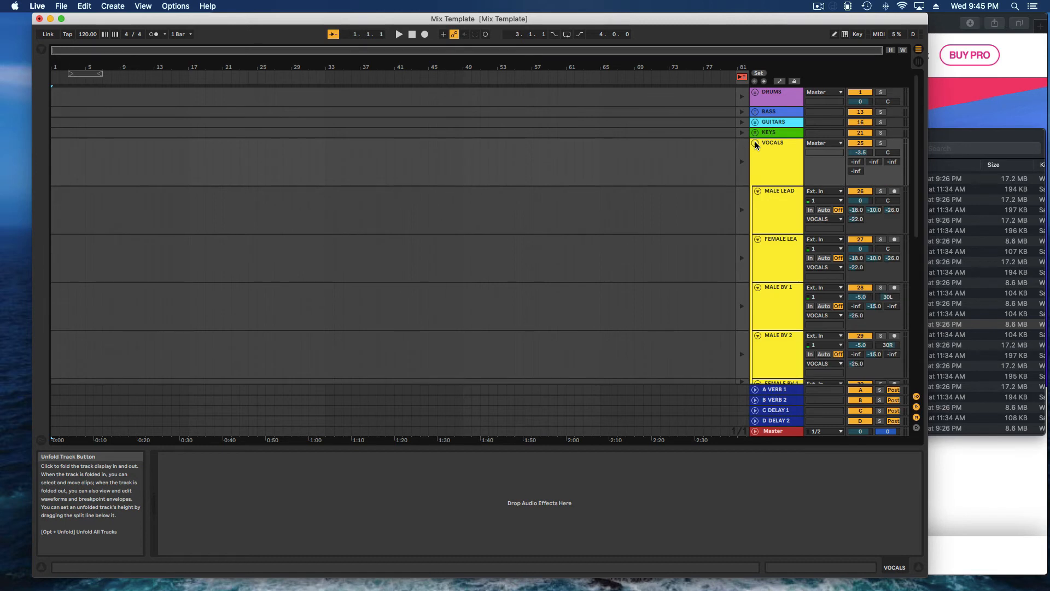
{"action": "left_click", "coordinate": [676, 207]}
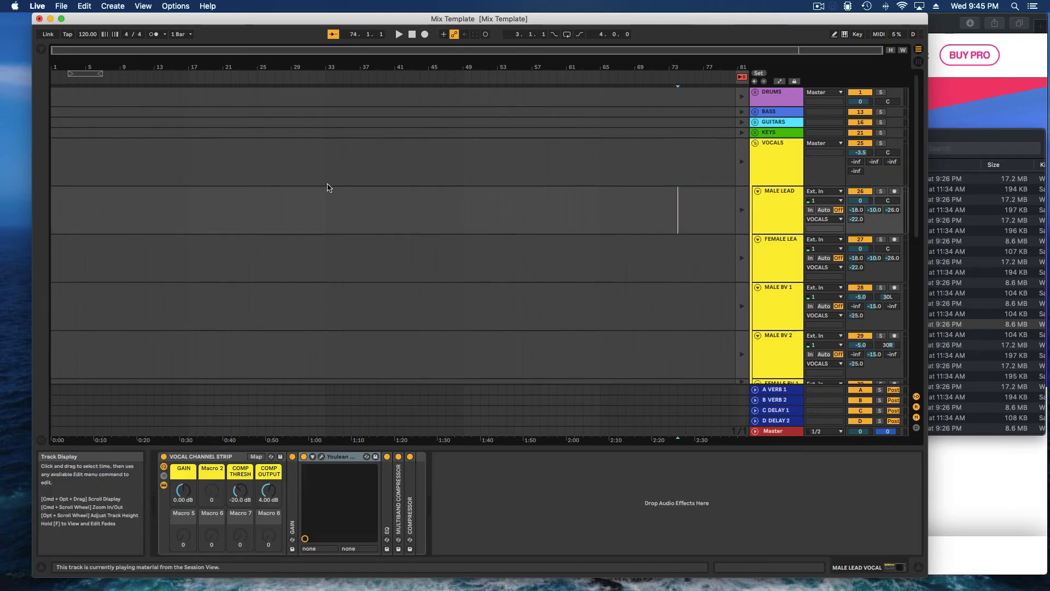
Place Male LeadVocal_01.wav from the Good Confession Song Stems folder at the start of the MALE LEAD track in the arrangement.
{"action": "left_click_drag", "start_coordinate": [58, 207], "coordinate": [25, 210]}
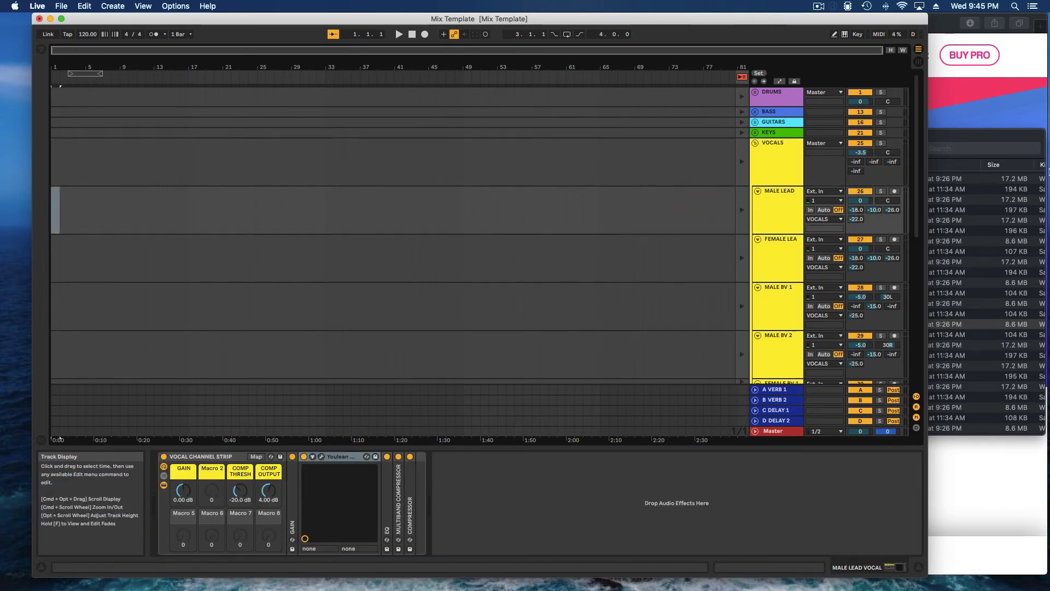
{"action": "left_click", "coordinate": [998, 142]}
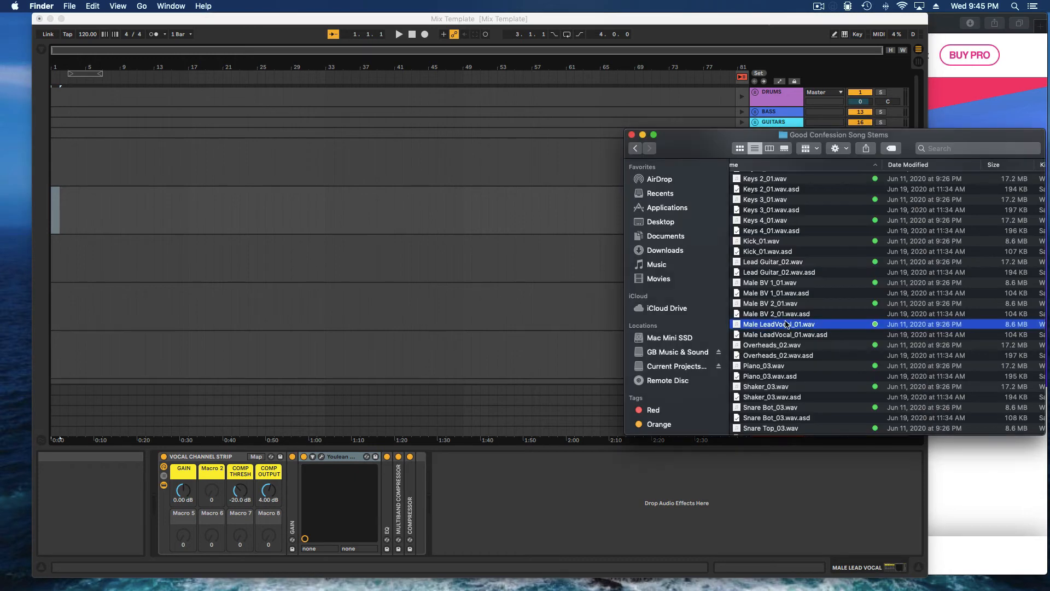
{"action": "left_click_drag", "start_coordinate": [791, 326], "coordinate": [52, 222]}
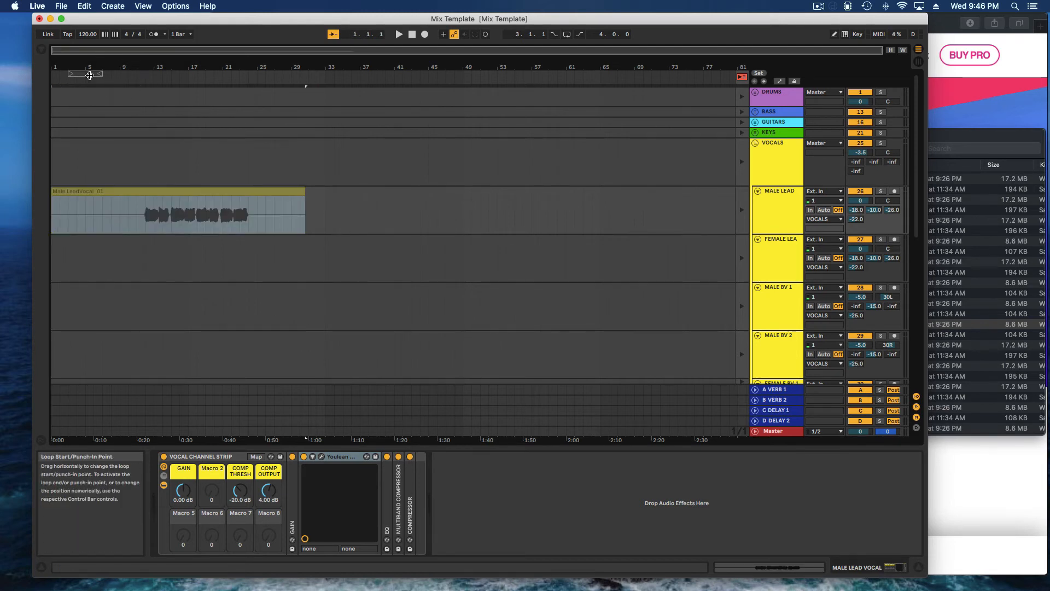
Set the loop to 12 bars from bar 12 around the sung passage, and solo the MALE LEAD track with arrangement playback restored.
{"action": "mouse_move", "coordinate": [99, 74]}
{"action": "left_mouse_down"}
{"action": "mouse_move", "coordinate": [178, 73]}
{"action": "mouse_move", "coordinate": [85, 73]}
{"action": "mouse_move", "coordinate": [245, 73]}
{"action": "left_mouse_up"}
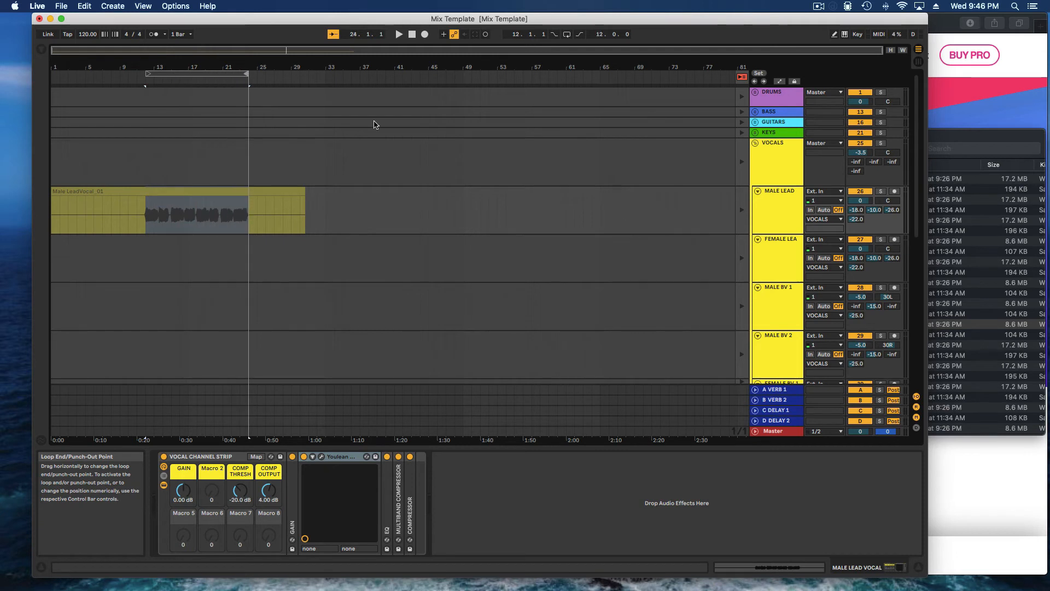
{"action": "left_click", "coordinate": [742, 77]}
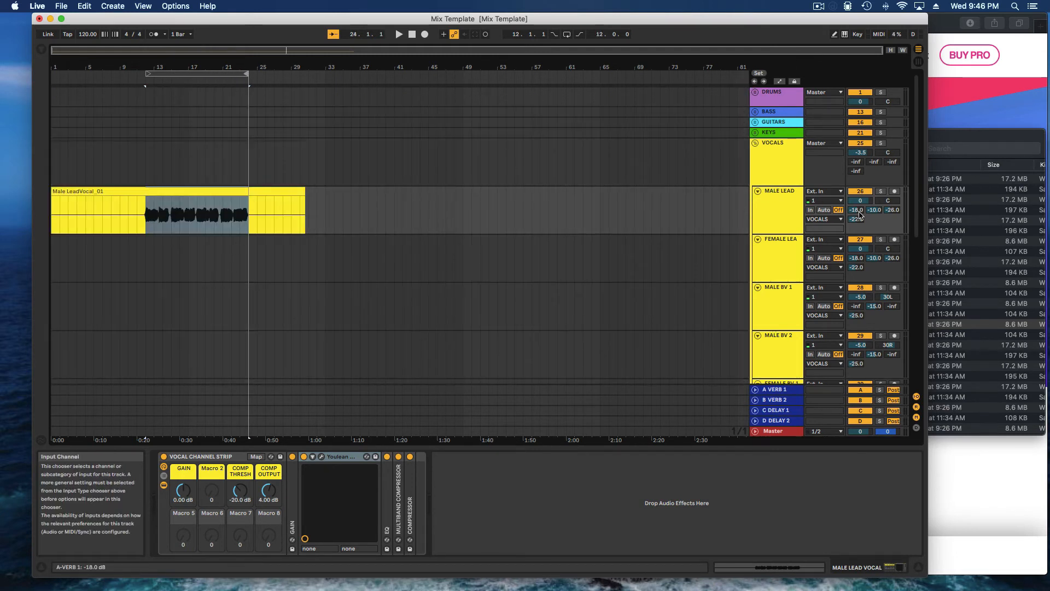
{"action": "left_click", "coordinate": [880, 191]}
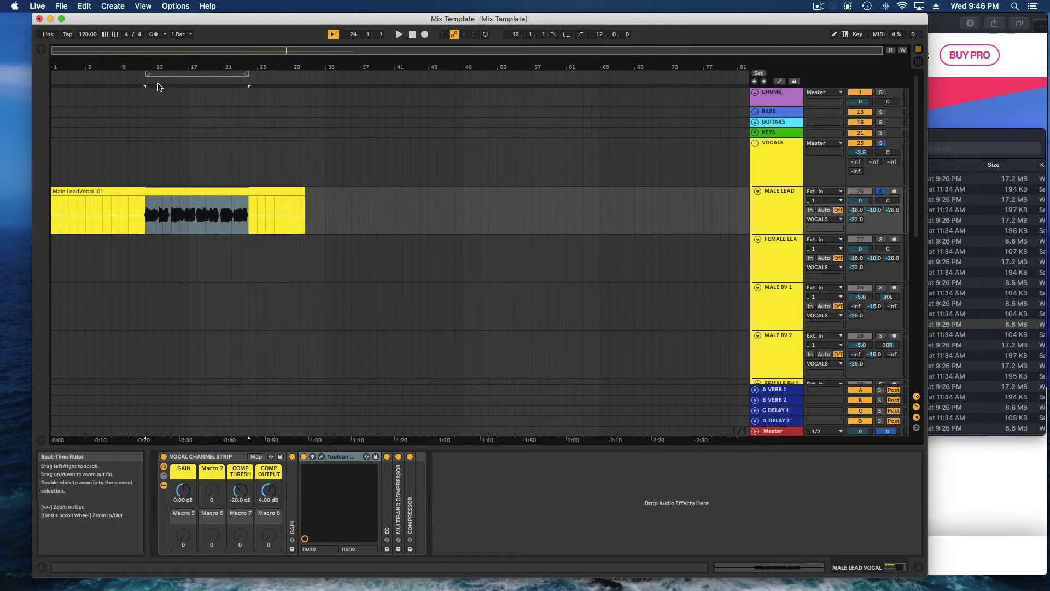
Play the male lead vocal from the start of its sung passage and measure it in the Youlean Loudness Meter after clearing earlier measurements.
{"action": "left_click", "coordinate": [157, 87]}
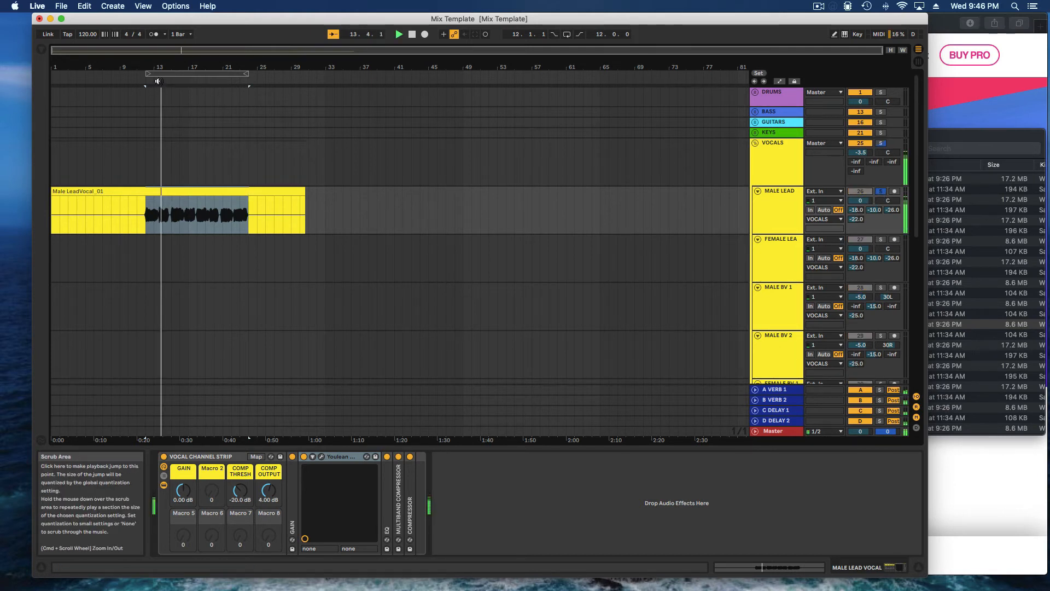
{"action": "left_click", "coordinate": [322, 456]}
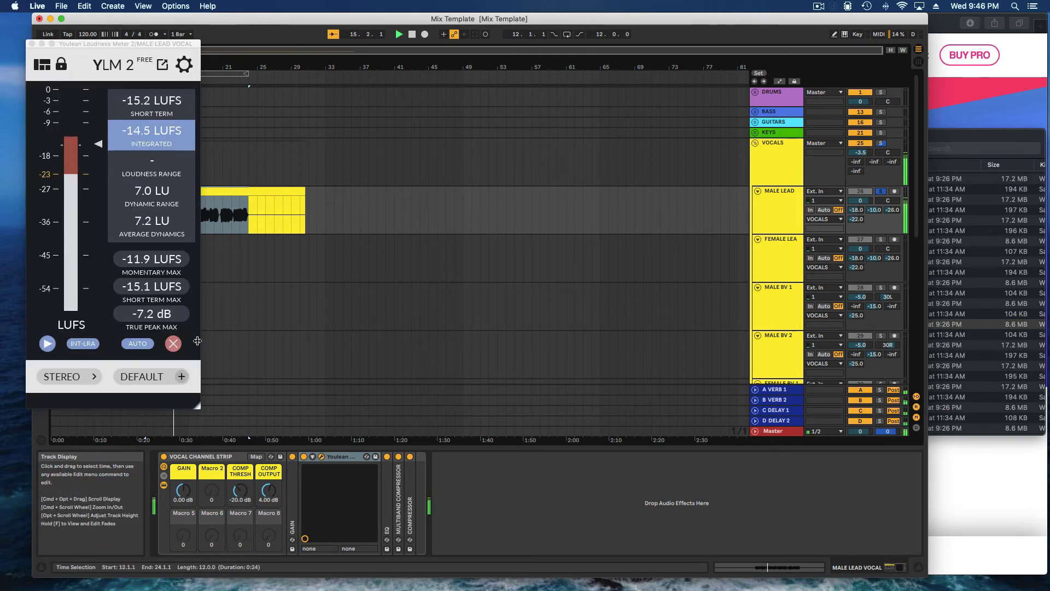
{"action": "left_click", "coordinate": [174, 344]}
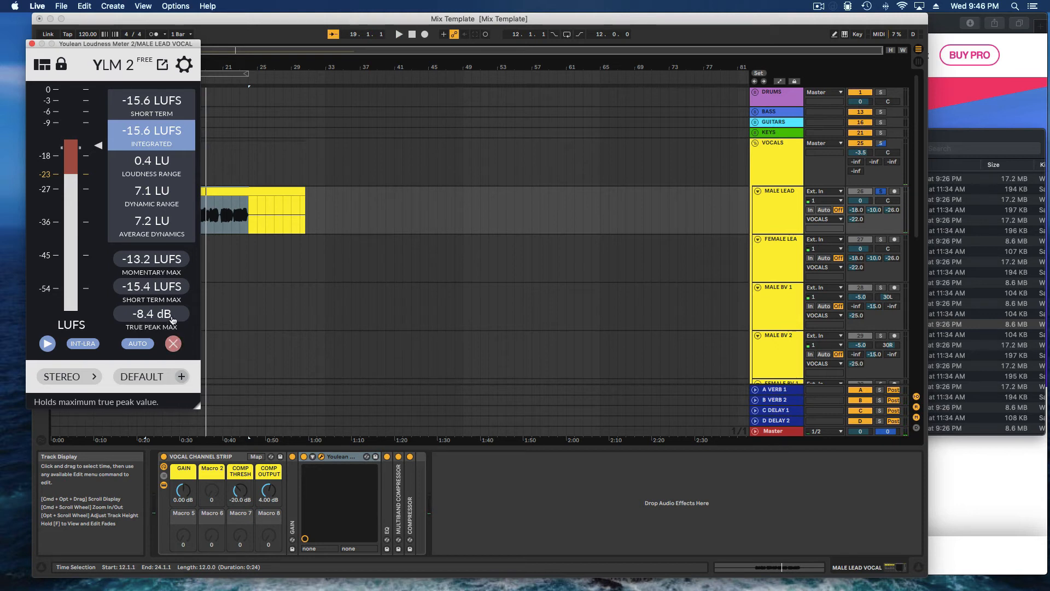
Set the VOCAL CHANNEL STRIP's gain to 2.00 dB and clear the loudness meter's measurements.
{"action": "left_click", "coordinate": [184, 491]}
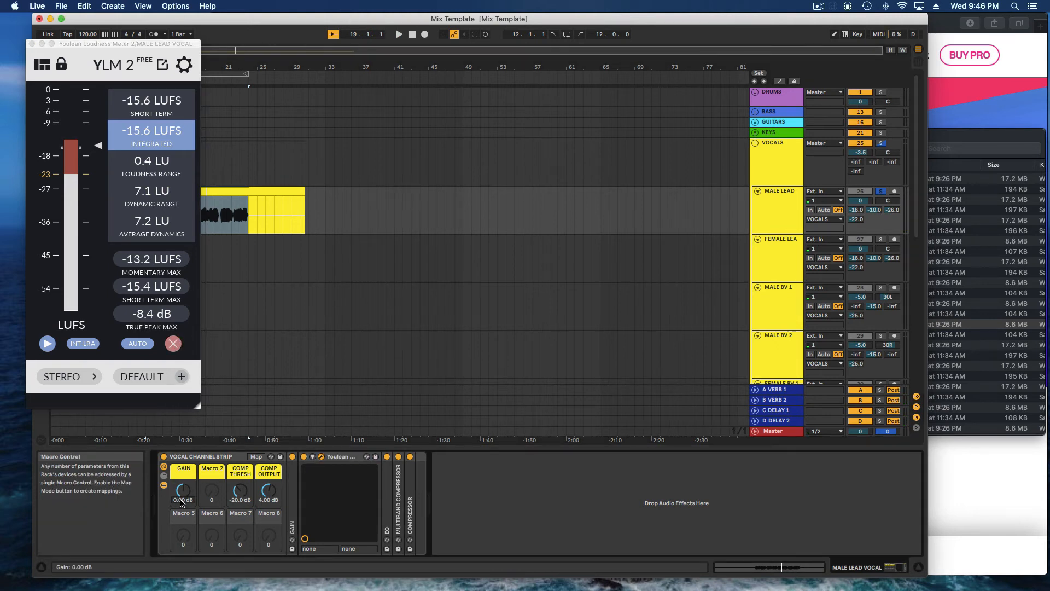
{"action": "left_click", "coordinate": [173, 343]}
Replay the lead vocal to remeasure its loudness, clearing the meter between passages, and close the meter window and collapse its device.
{"action": "left_click", "coordinate": [398, 34]}
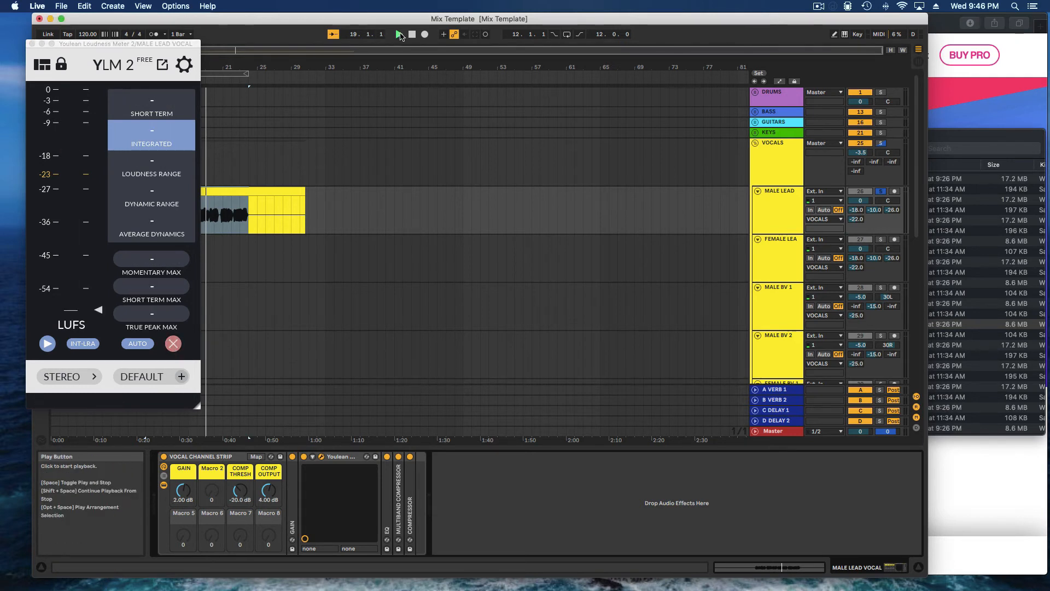
{"action": "left_click", "coordinate": [173, 345]}
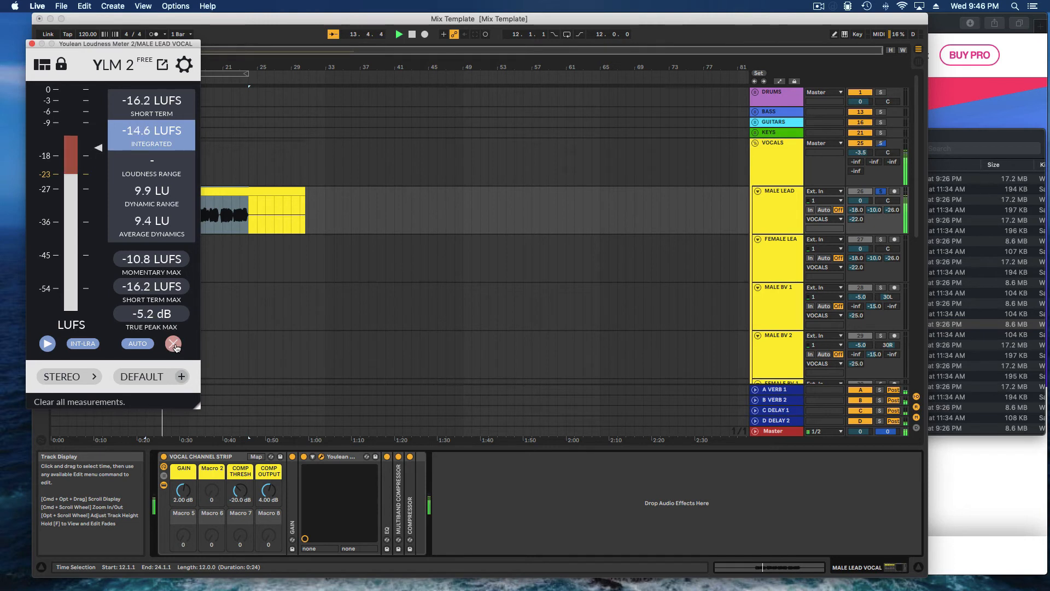
{"action": "left_click", "coordinate": [174, 344]}
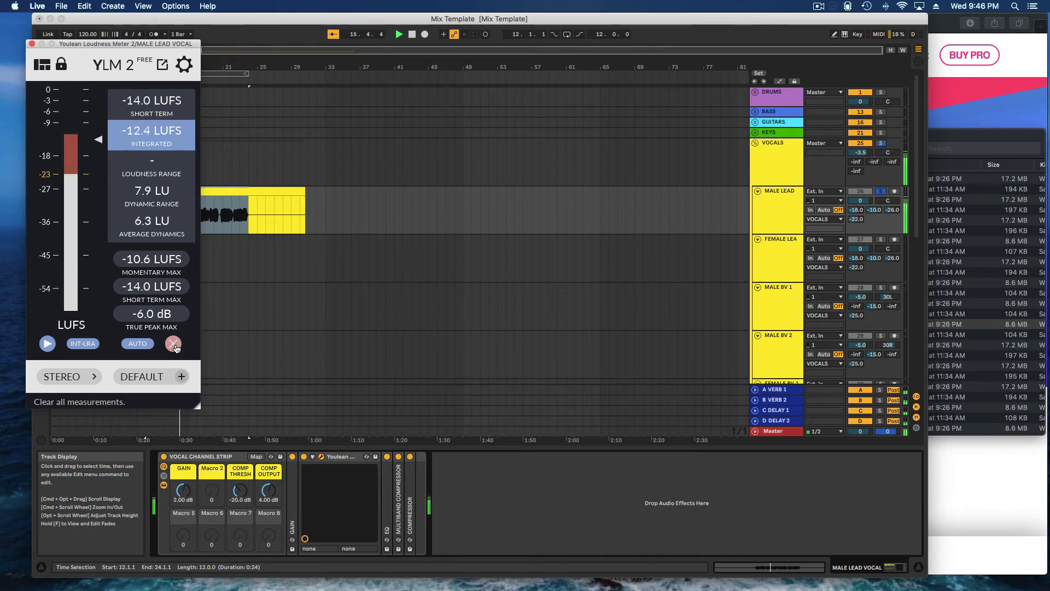
{"action": "left_click", "coordinate": [173, 345]}
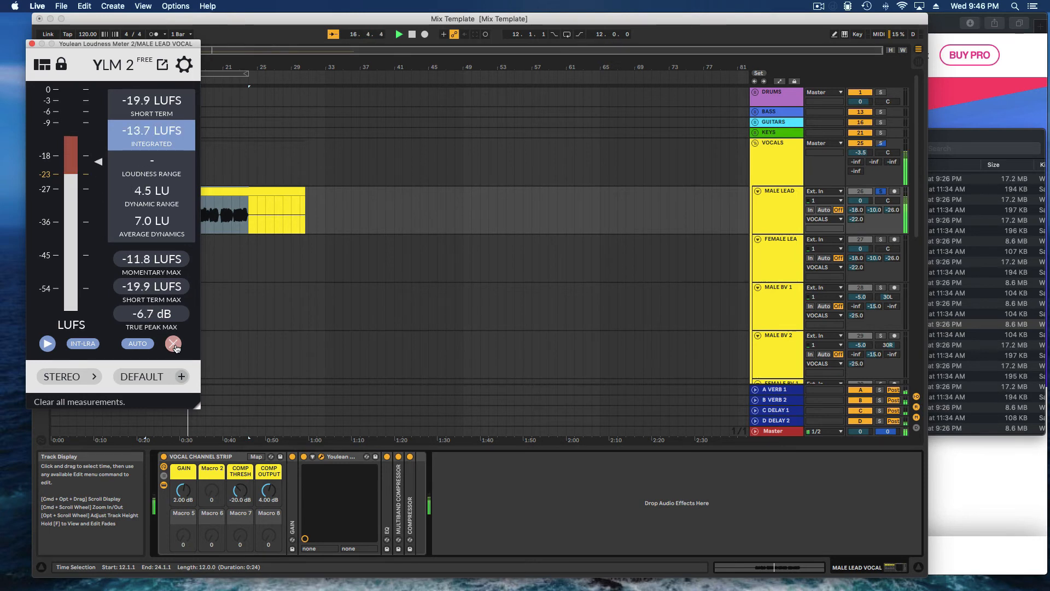
{"action": "left_click", "coordinate": [173, 345]}
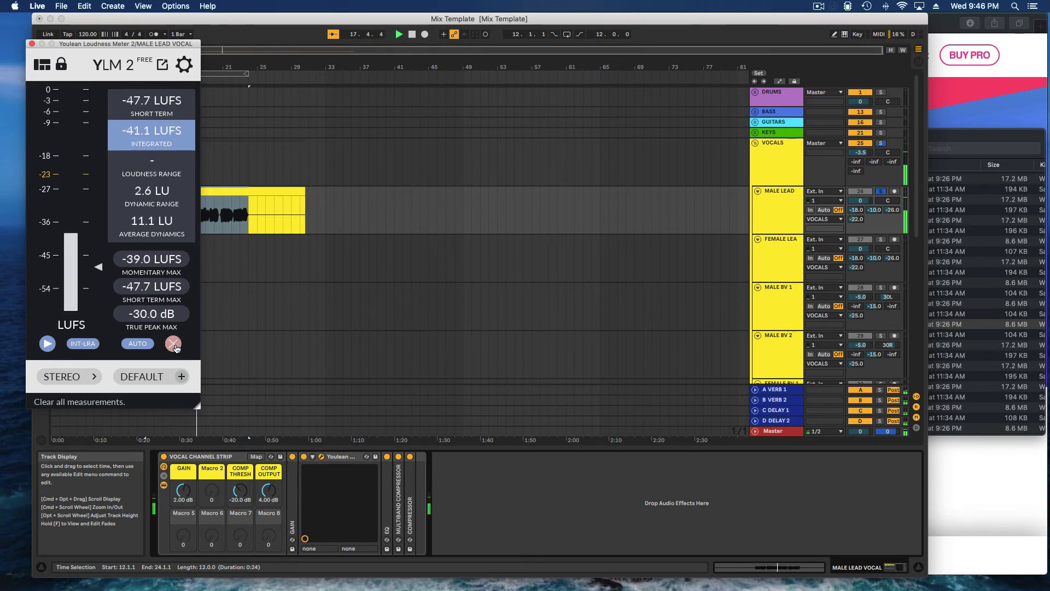
{"action": "key", "text": "space"}
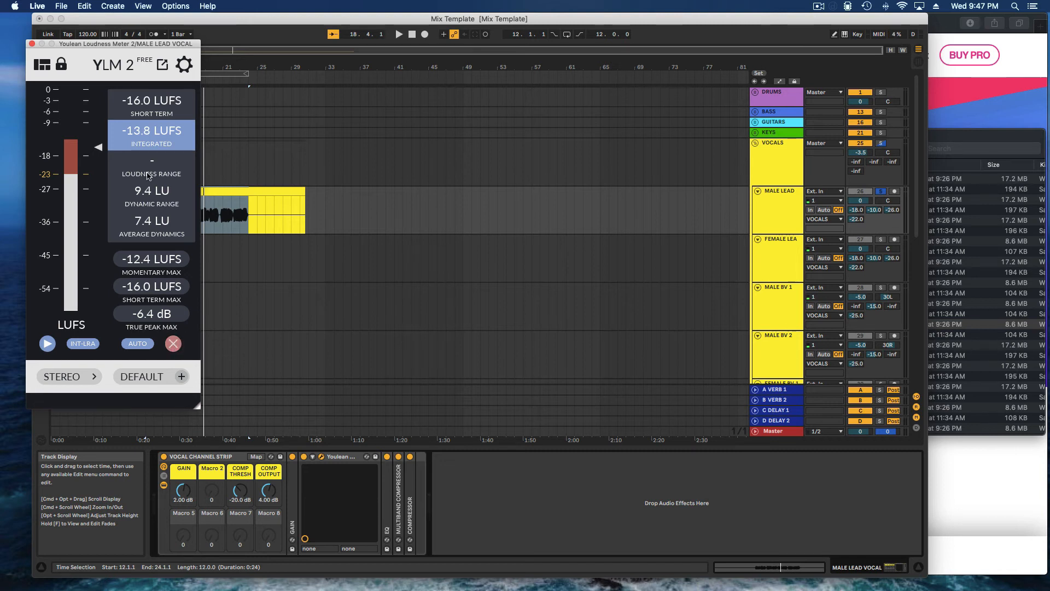
{"action": "left_click", "coordinate": [32, 44]}
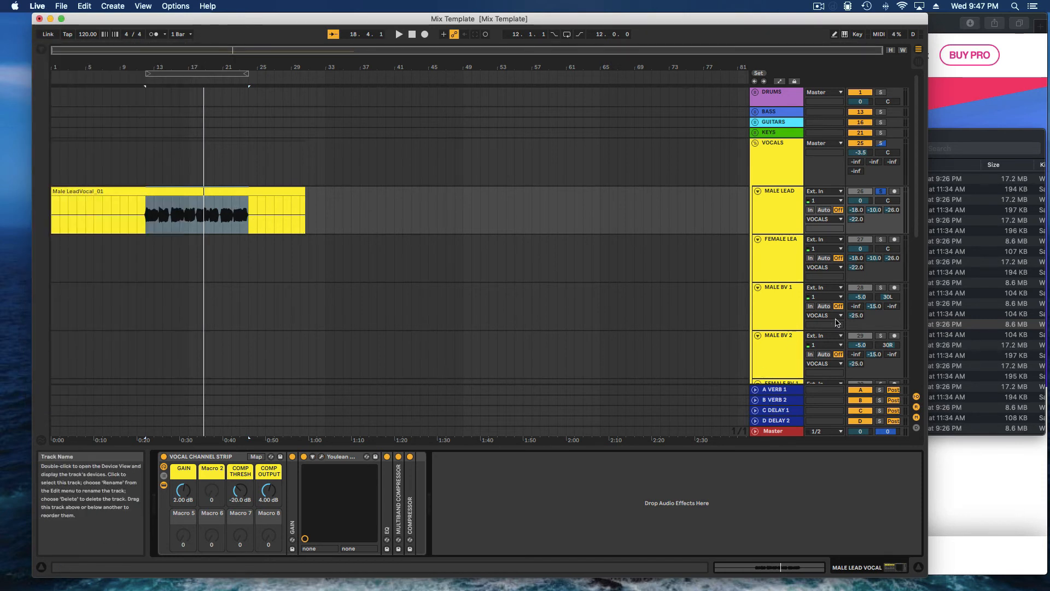
{"action": "double_click", "coordinate": [339, 456]}
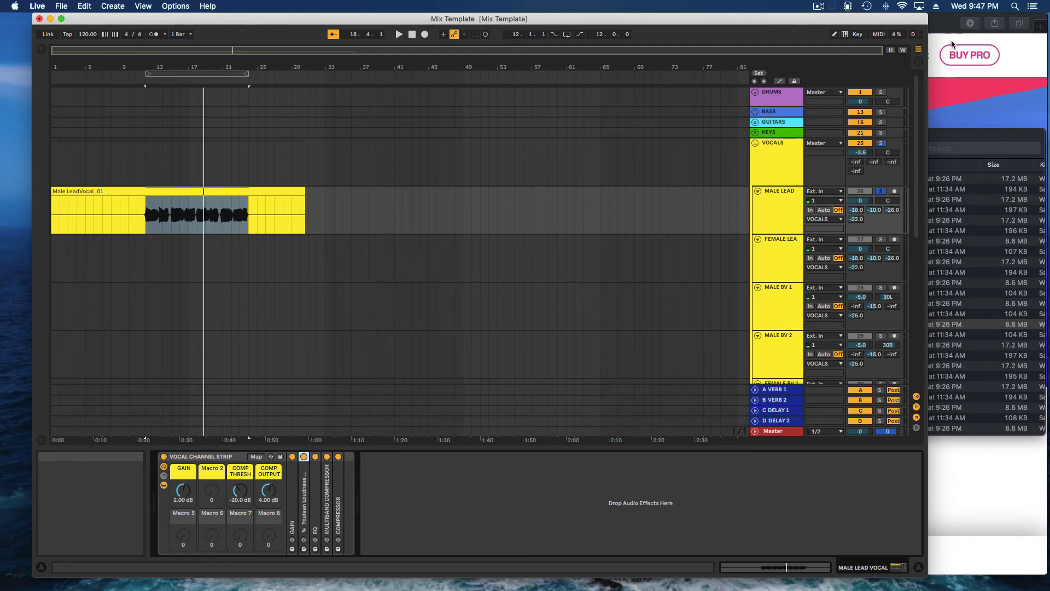
Load Male LeadVocal_01.wav into the lead vocal track's first clip slot in the Session View and turn off the track's solo.
{"action": "left_click", "coordinate": [918, 62]}
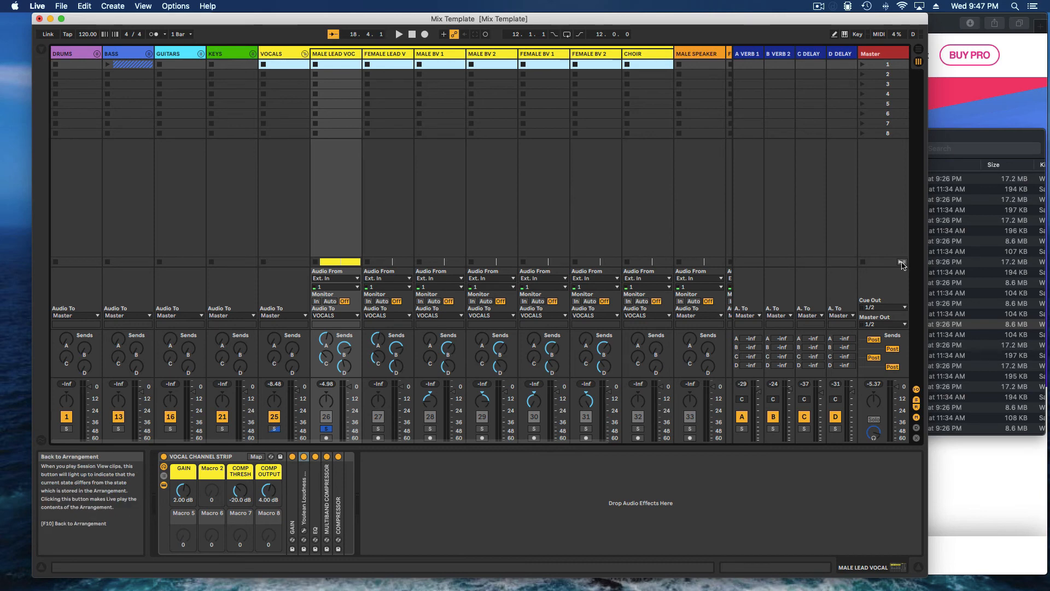
{"action": "left_click", "coordinate": [337, 66]}
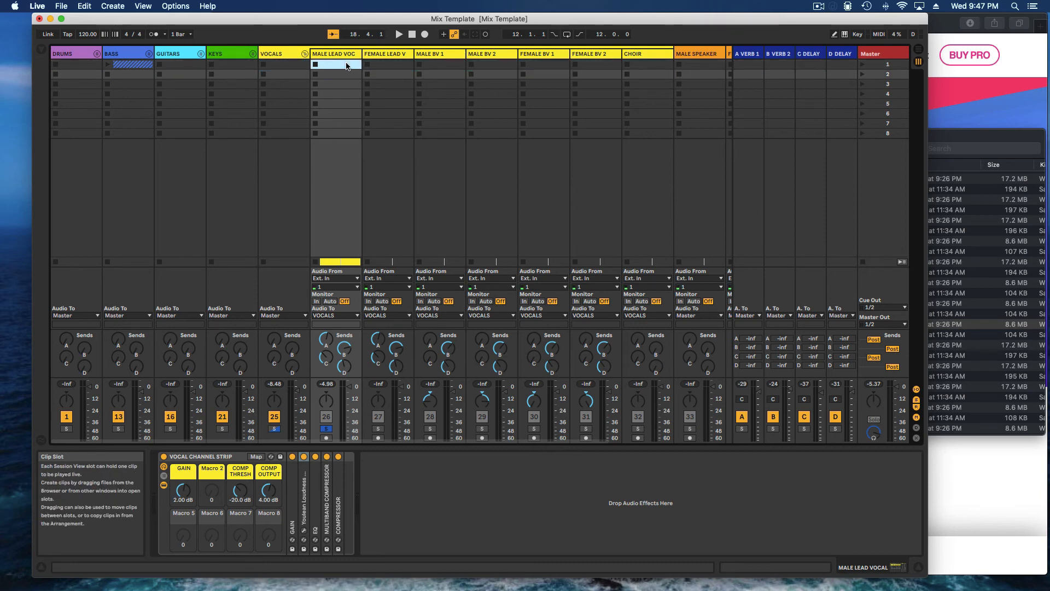
{"action": "left_click", "coordinate": [972, 136]}
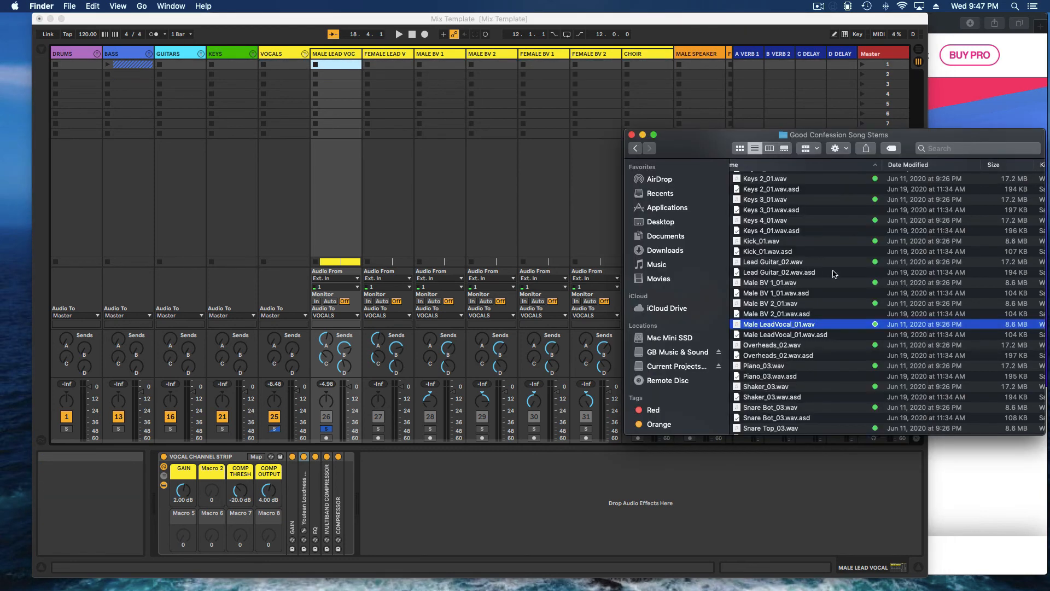
{"action": "left_click_drag", "start_coordinate": [801, 325], "coordinate": [353, 70]}
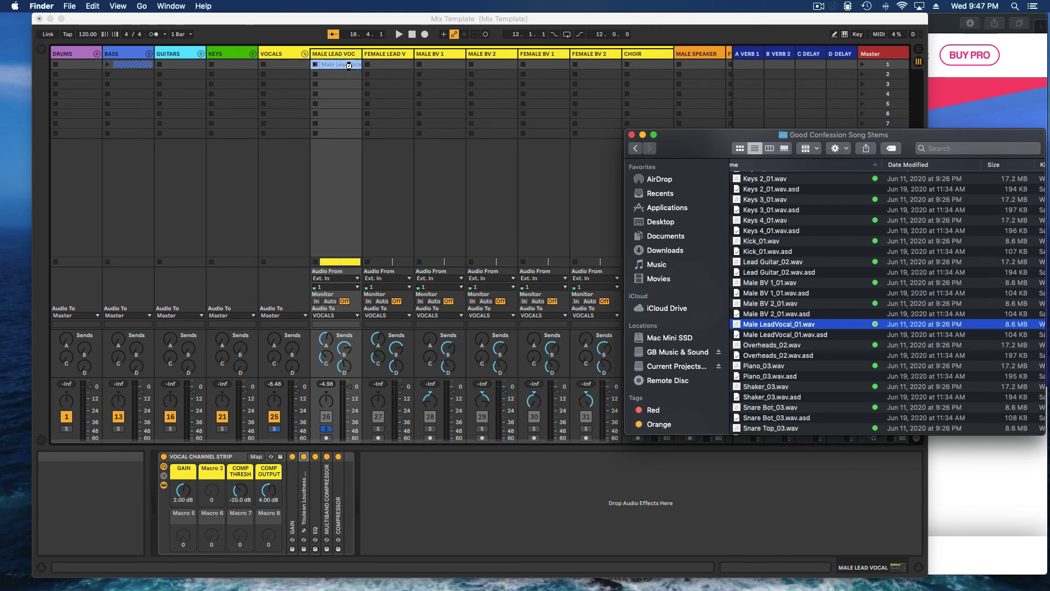
{"action": "left_click", "coordinate": [286, 24]}
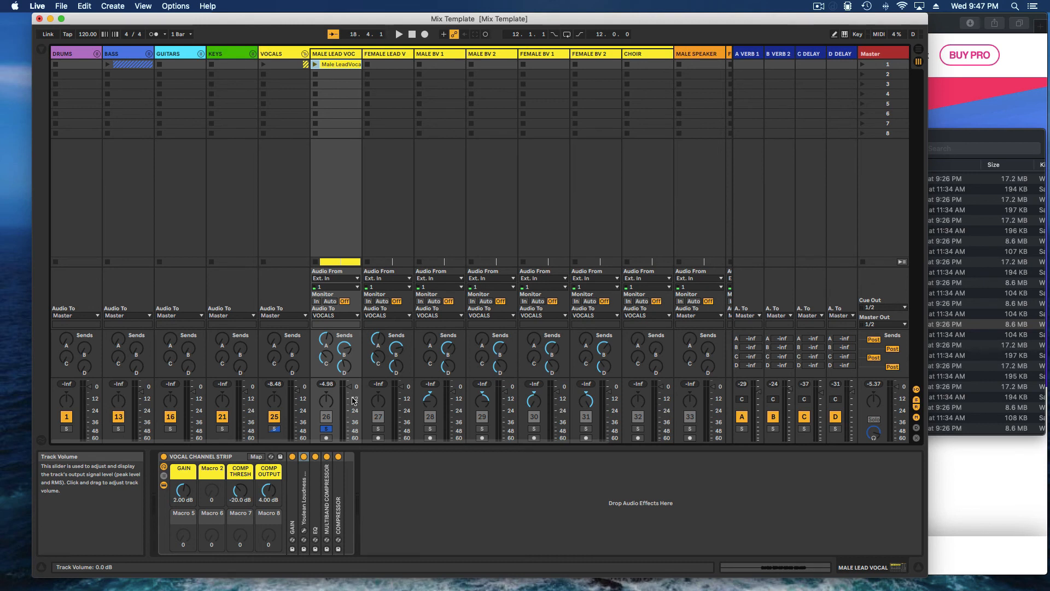
{"action": "left_click", "coordinate": [327, 429]}
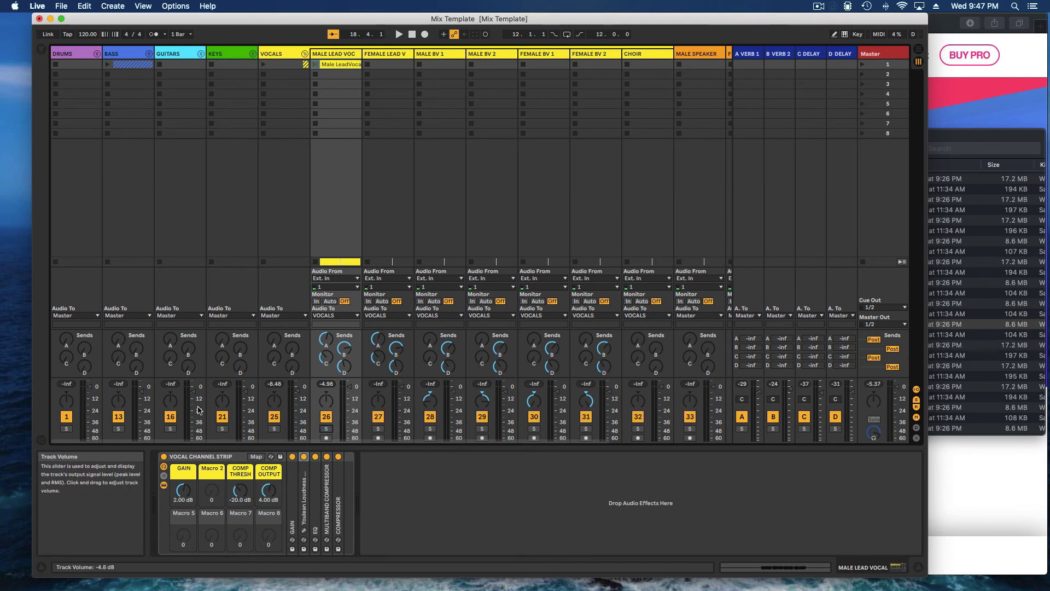
{"action": "left_click", "coordinate": [292, 496]}
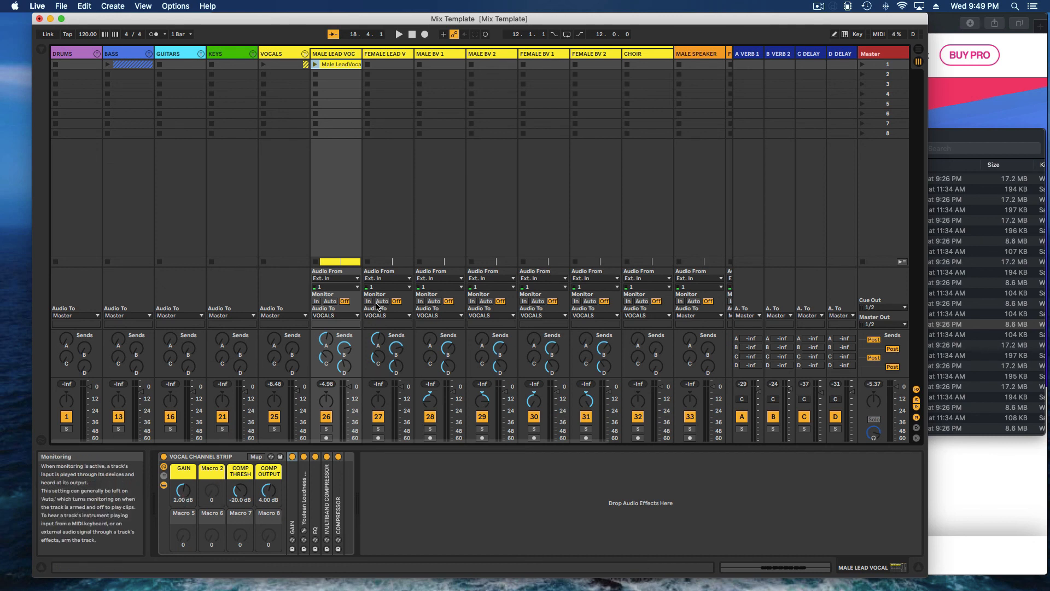
{"action": "scroll", "coordinate": [278, 320], "scroll_direction": "right", "scroll_amount": 5}
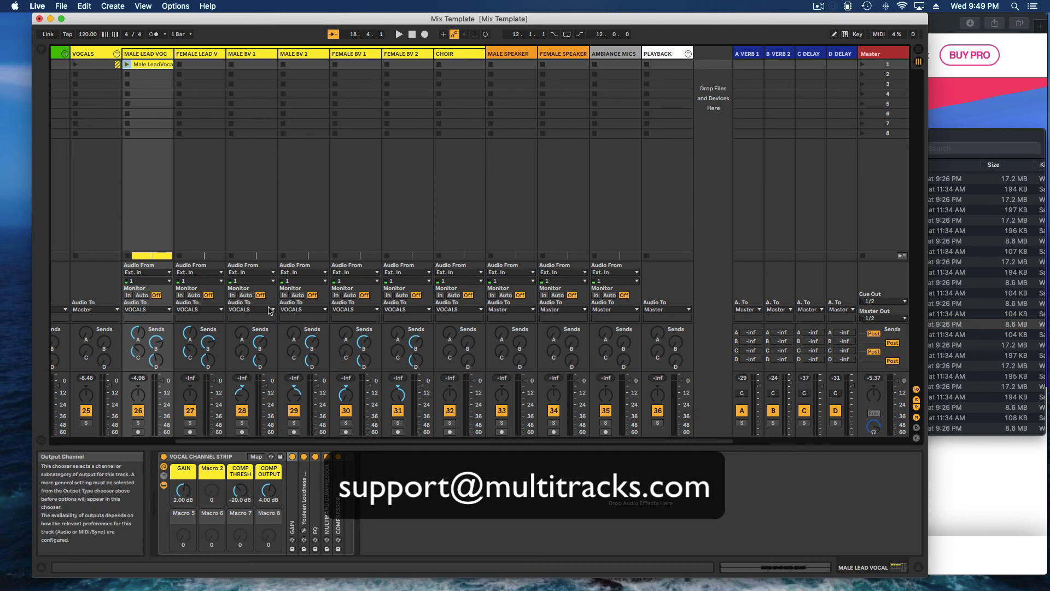
{"action": "scroll", "coordinate": [274, 301], "scroll_direction": "left", "scroll_amount": 5}
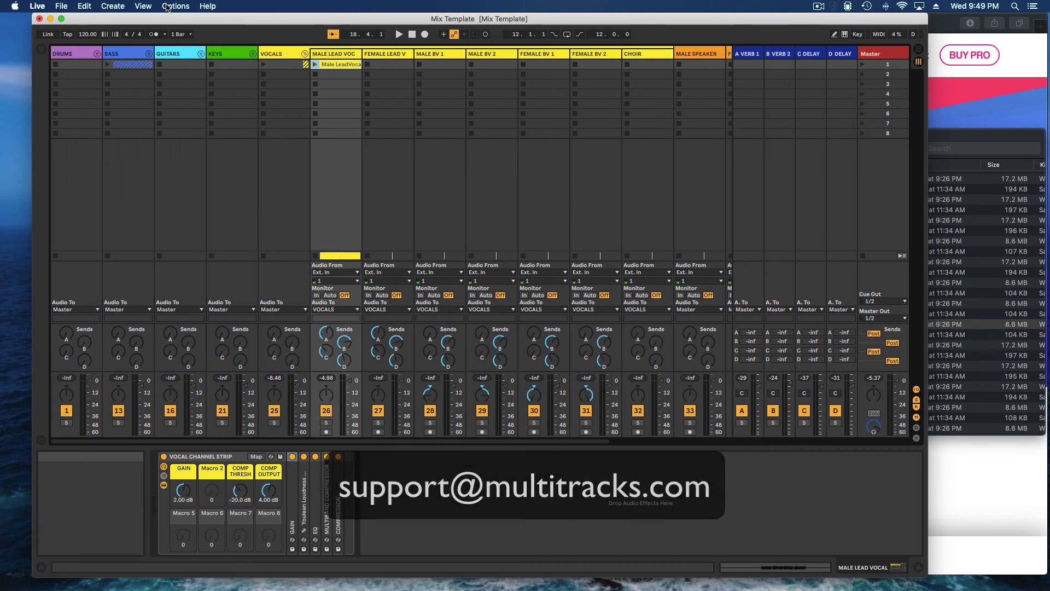
{"action": "key", "text": "space"}
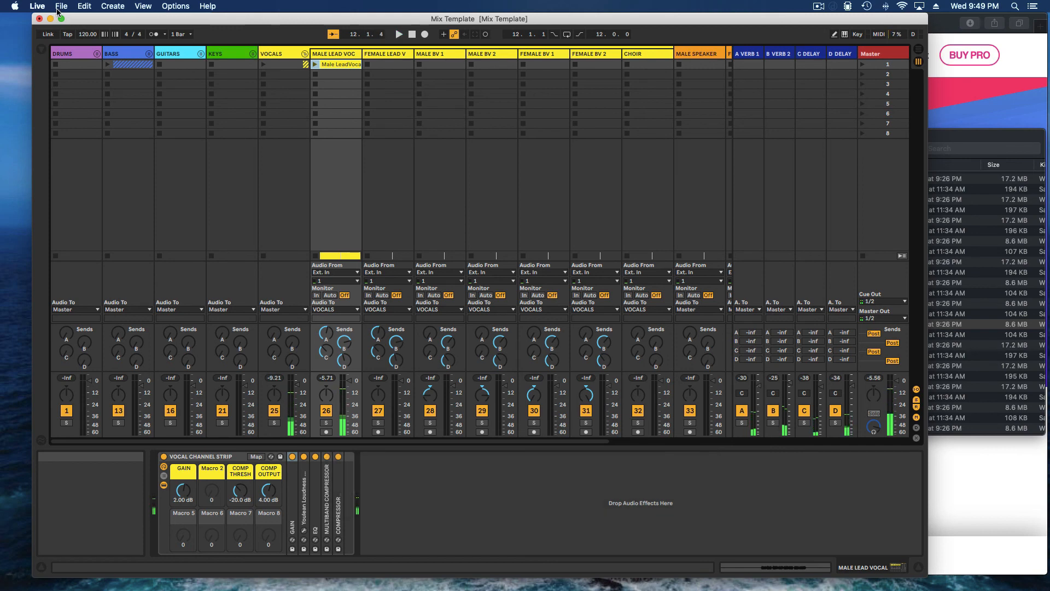